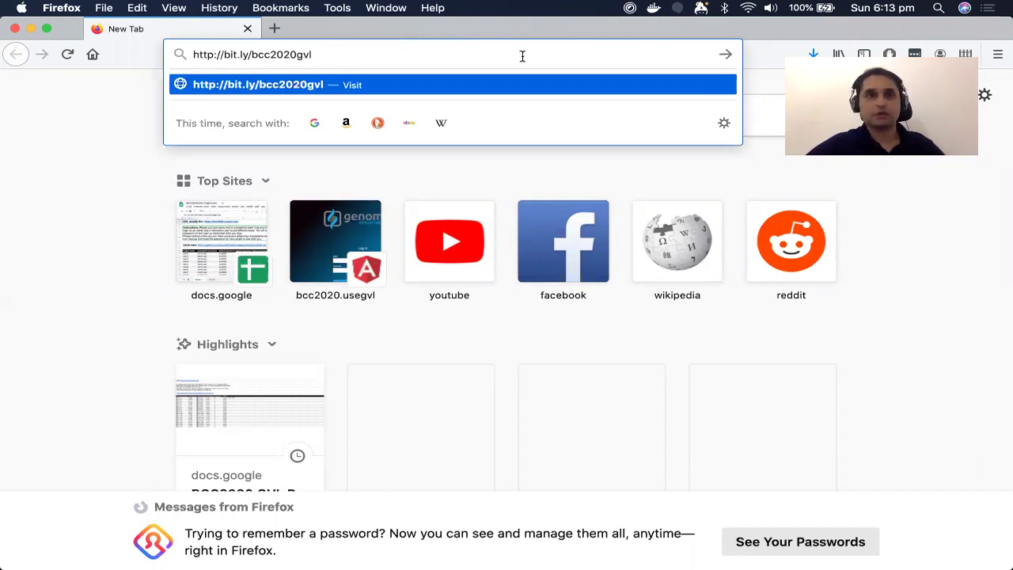
{"action": "key", "text": "Return"}
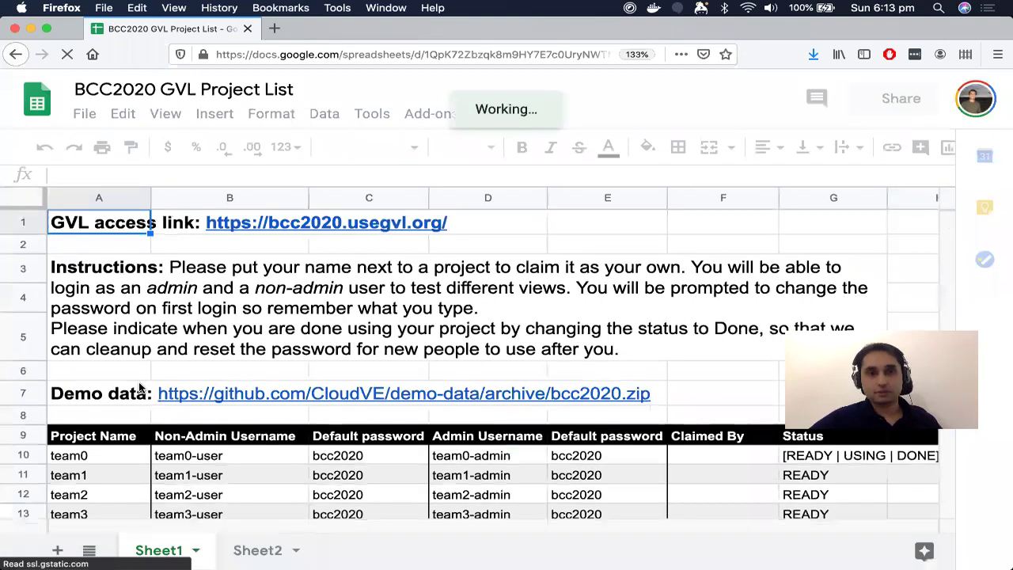
{"action": "scroll", "coordinate": [178, 422], "scroll_direction": "down", "scroll_amount": 1}
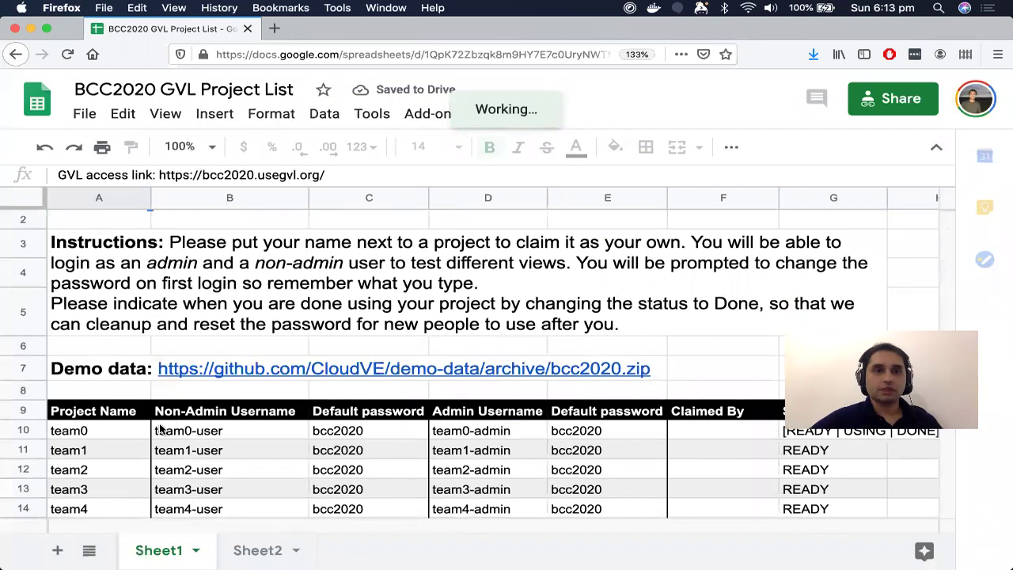
{"action": "scroll", "coordinate": [161, 428], "scroll_direction": "down", "scroll_amount": 1}
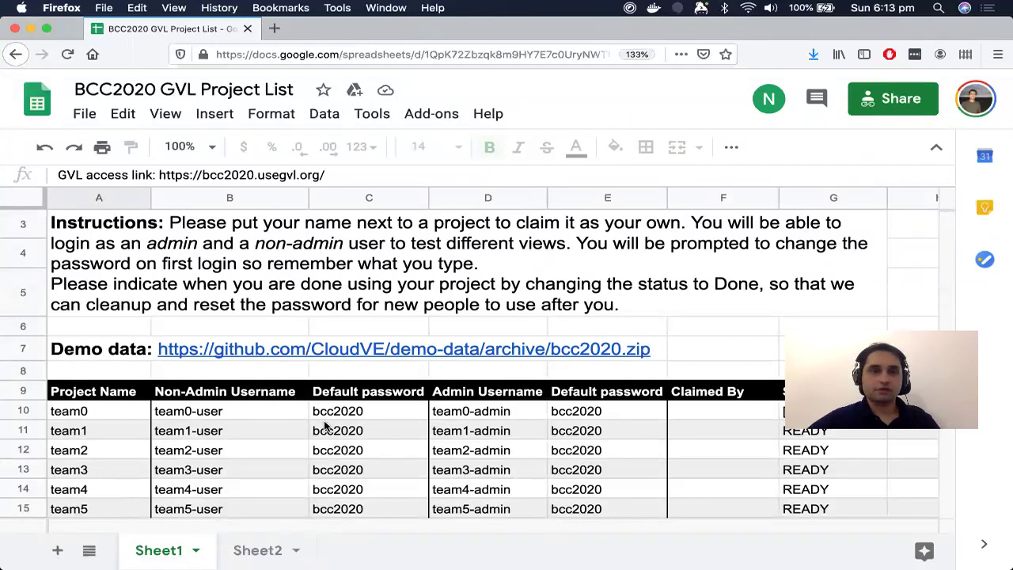
{"action": "left_click", "coordinate": [716, 393]}
{"action": "left_click", "coordinate": [708, 411]}
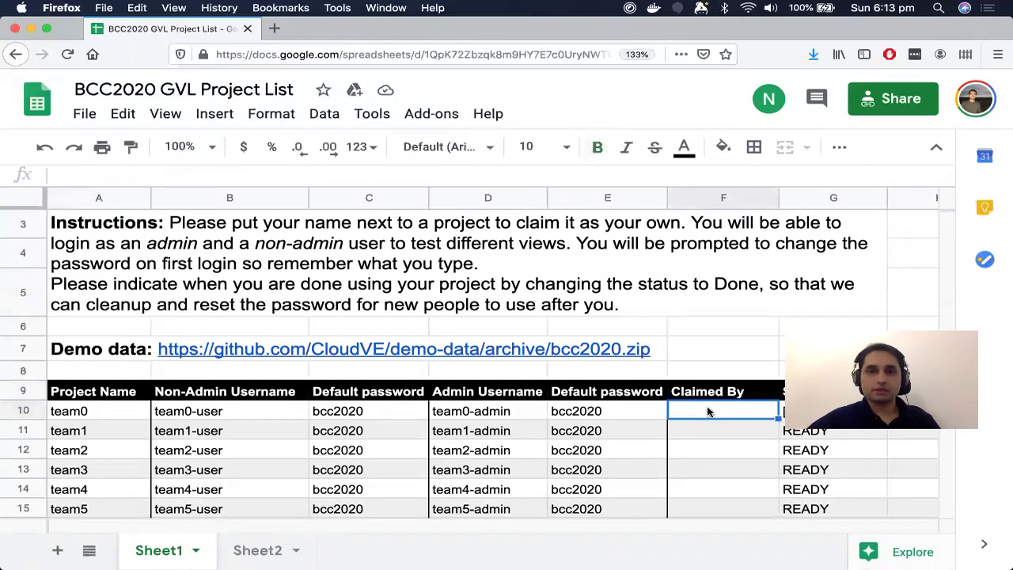
{"action": "type", "text": "Nuwan"}
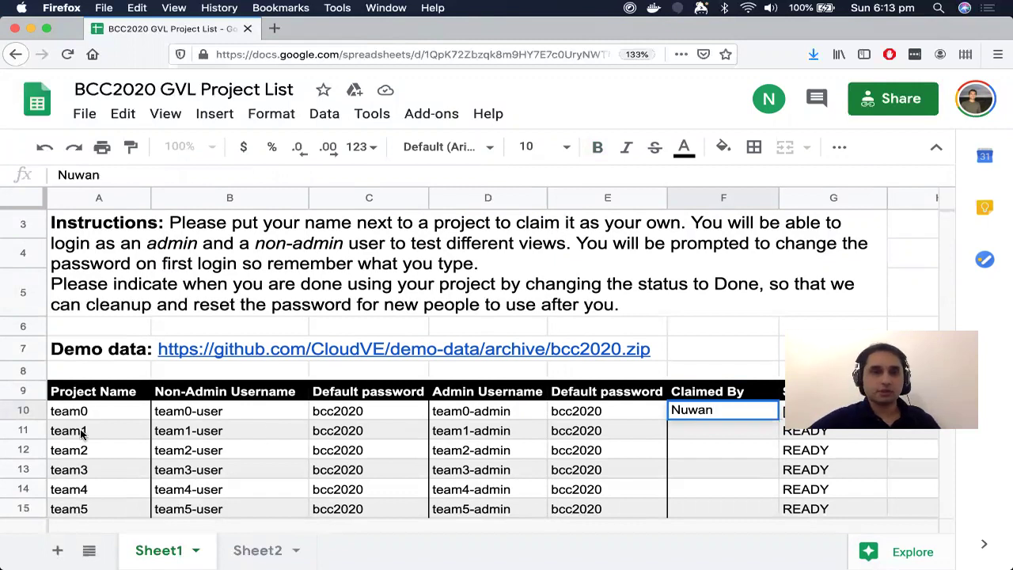
{"action": "left_click", "coordinate": [209, 413]}
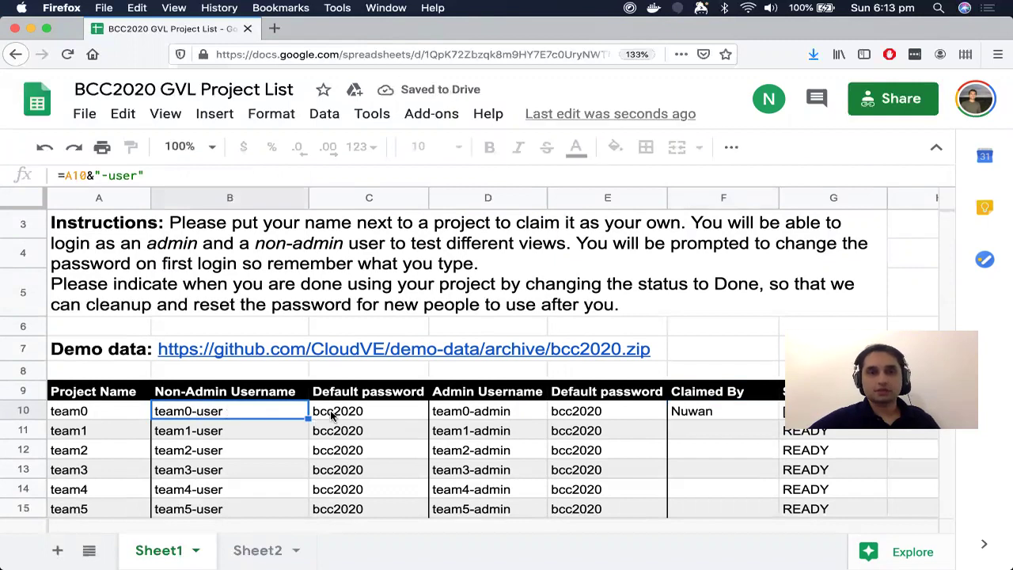
Open the Genomics Virtual Laboratory login page from the project list's GVL access link
{"action": "left_click", "coordinate": [324, 416]}
{"action": "left_click", "coordinate": [230, 408]}
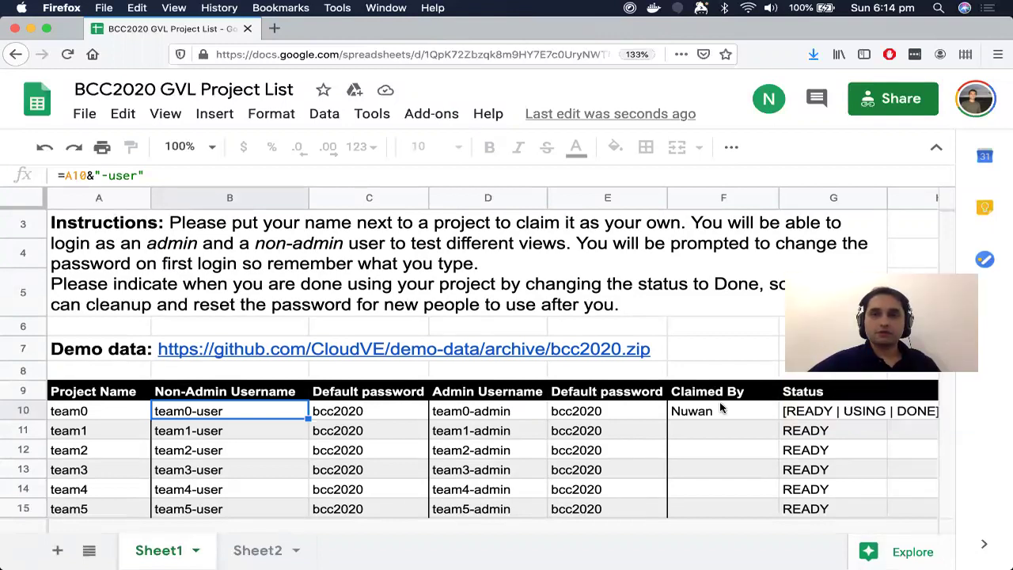
{"action": "scroll", "coordinate": [720, 407], "scroll_direction": "up", "scroll_amount": 2}
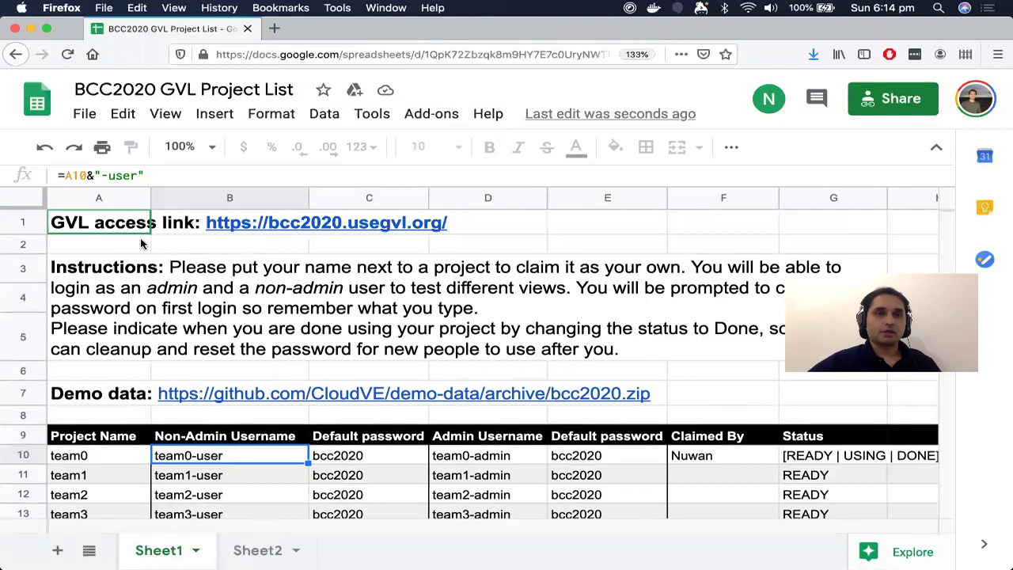
{"action": "mouse_move", "coordinate": [95, 229]}
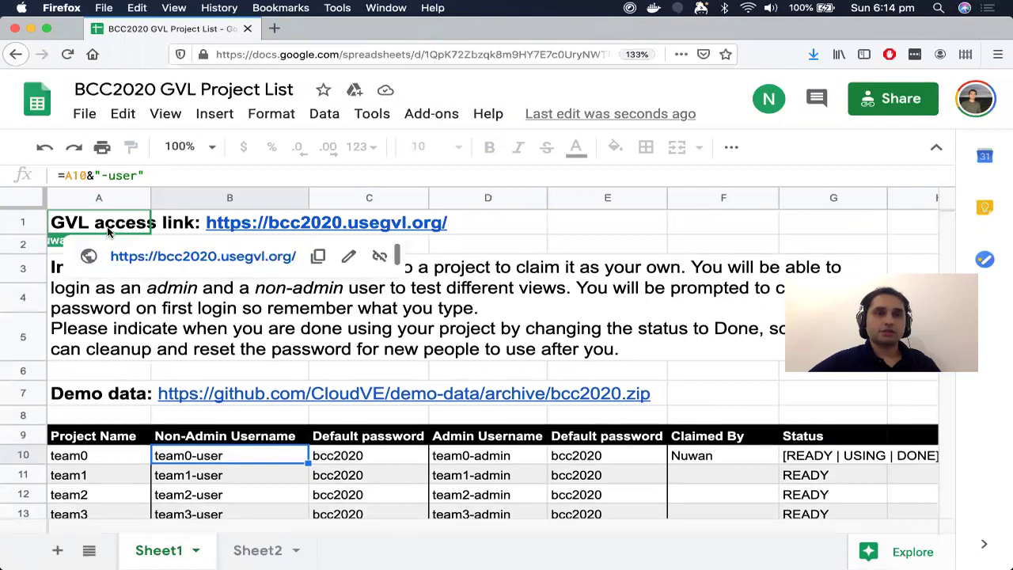
{"action": "left_click", "coordinate": [134, 256]}
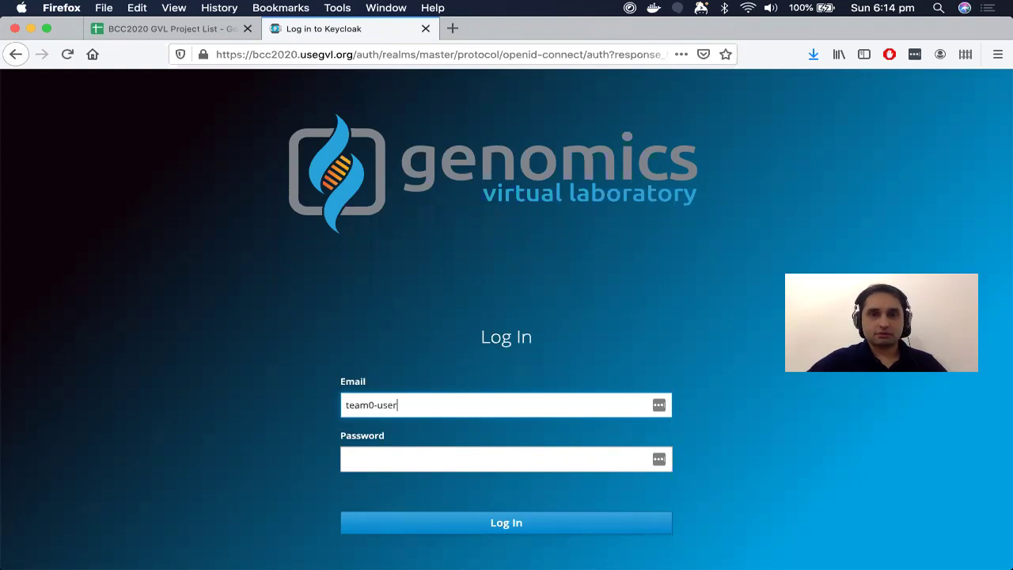
Log in to the team0-user account with the default password given in the project list
{"action": "left_click", "coordinate": [161, 35]}
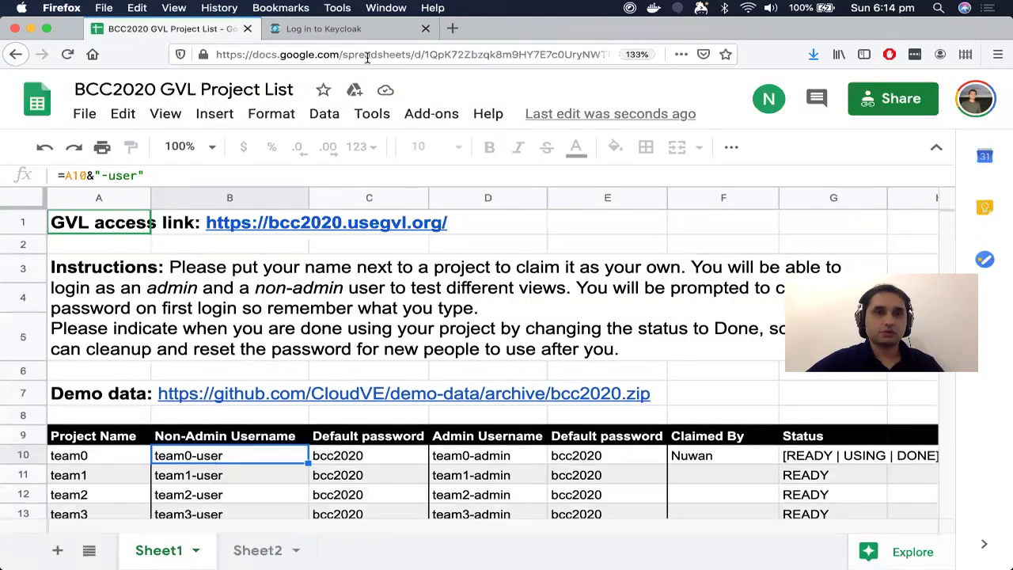
{"action": "left_click", "coordinate": [322, 28]}
{"action": "left_click", "coordinate": [364, 467]}
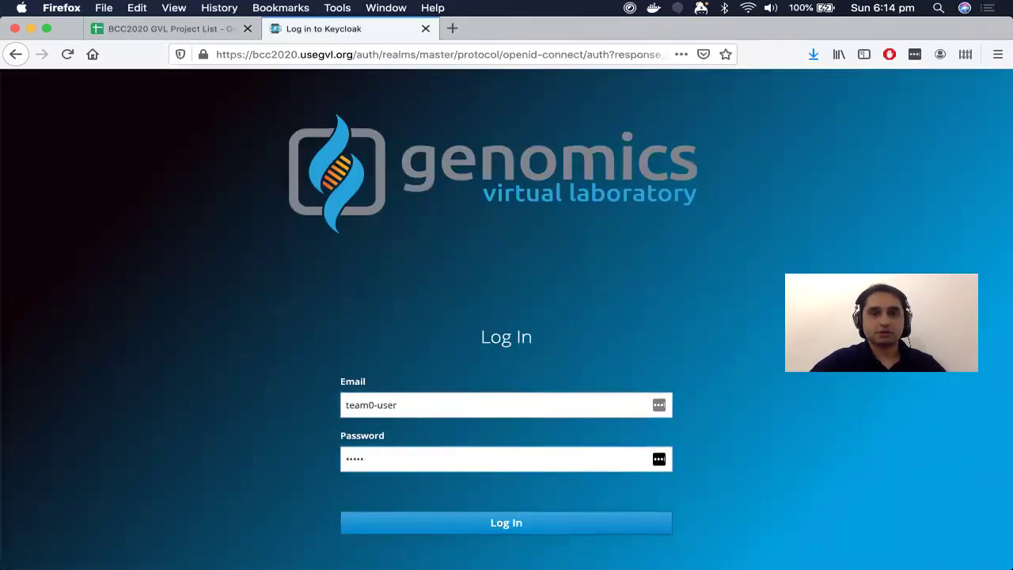
{"action": "left_click", "coordinate": [420, 530]}
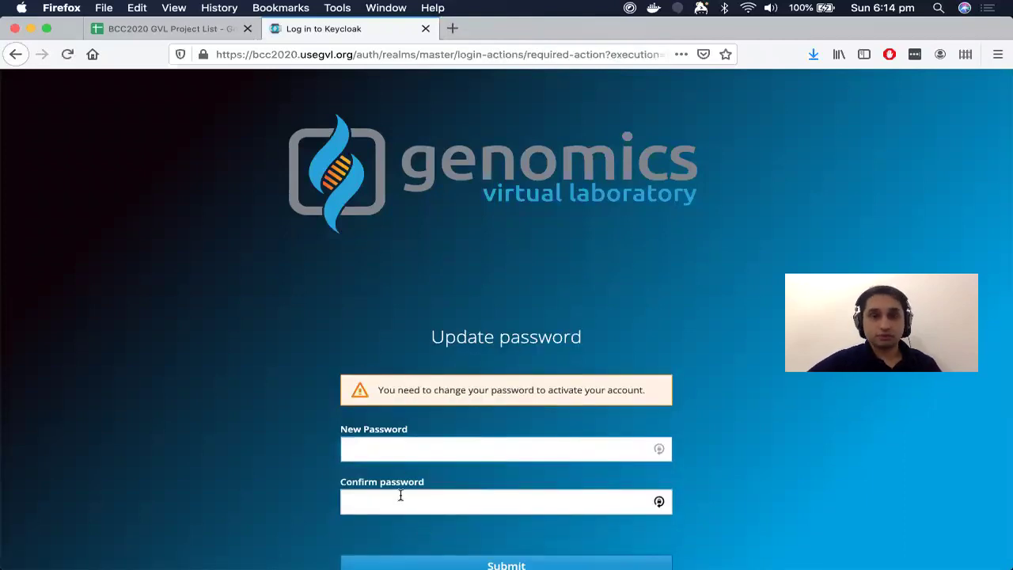
Try to set and confirm a new password for the account
{"action": "scroll", "coordinate": [388, 454], "scroll_direction": "down", "scroll_amount": 2}
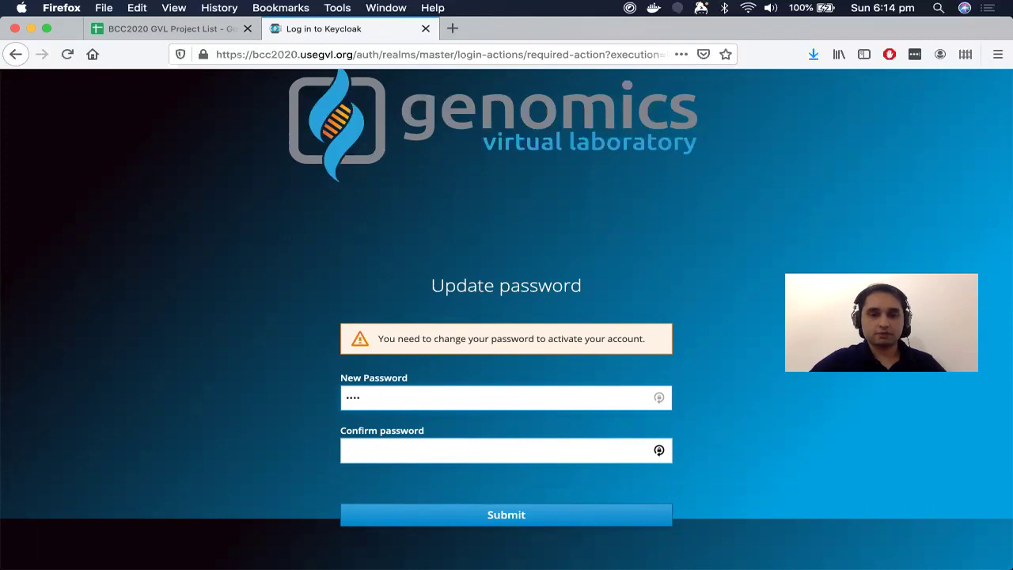
{"action": "key", "text": "Tab"}
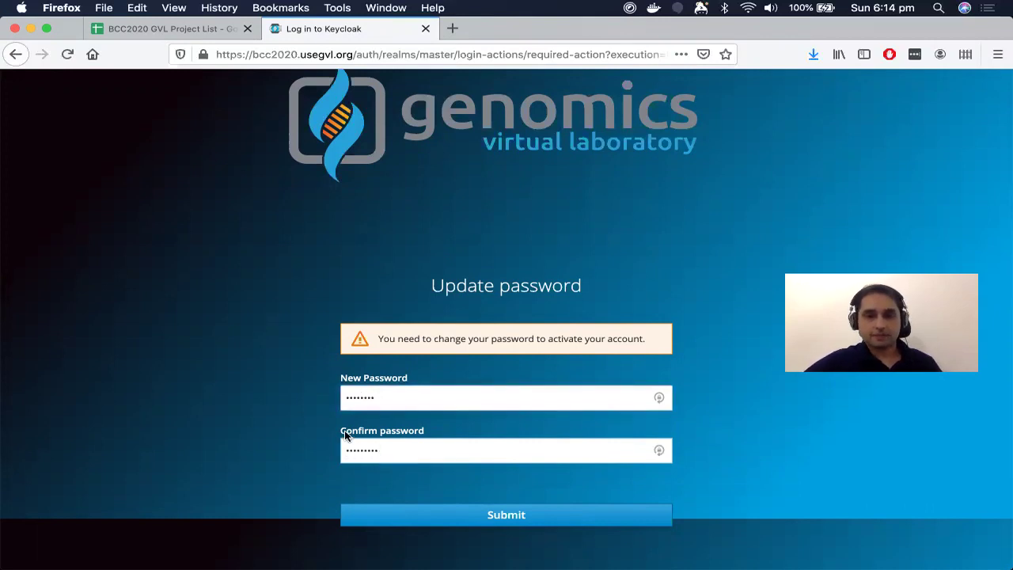
{"action": "scroll", "coordinate": [379, 435], "scroll_direction": "down", "scroll_amount": 3}
{"action": "left_click", "coordinate": [448, 437]}
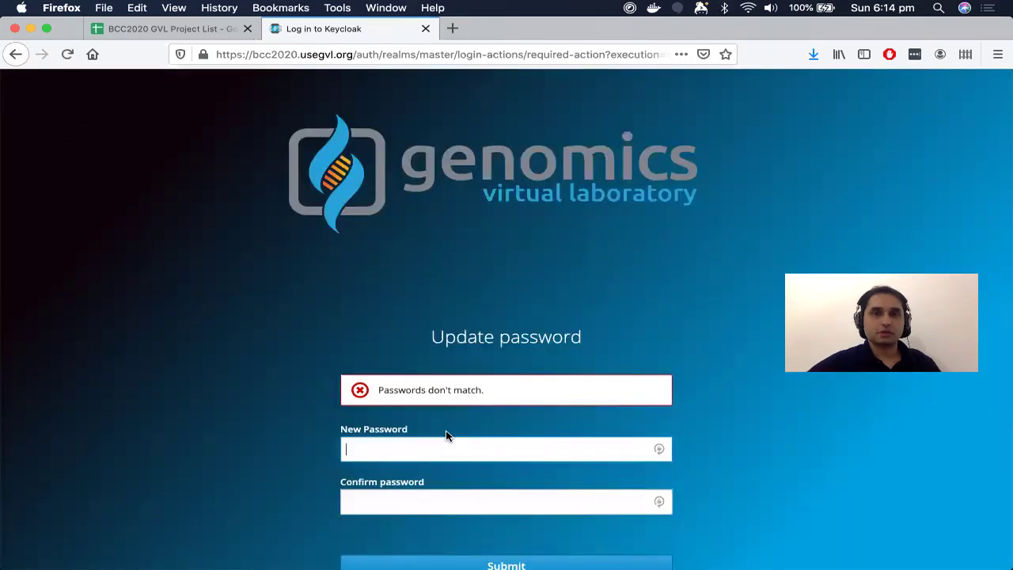
Enter a new account password, repeat it identically in the confirmation field, and submit the password update
{"action": "left_click", "coordinate": [416, 453]}
{"action": "type", "text": "a"}
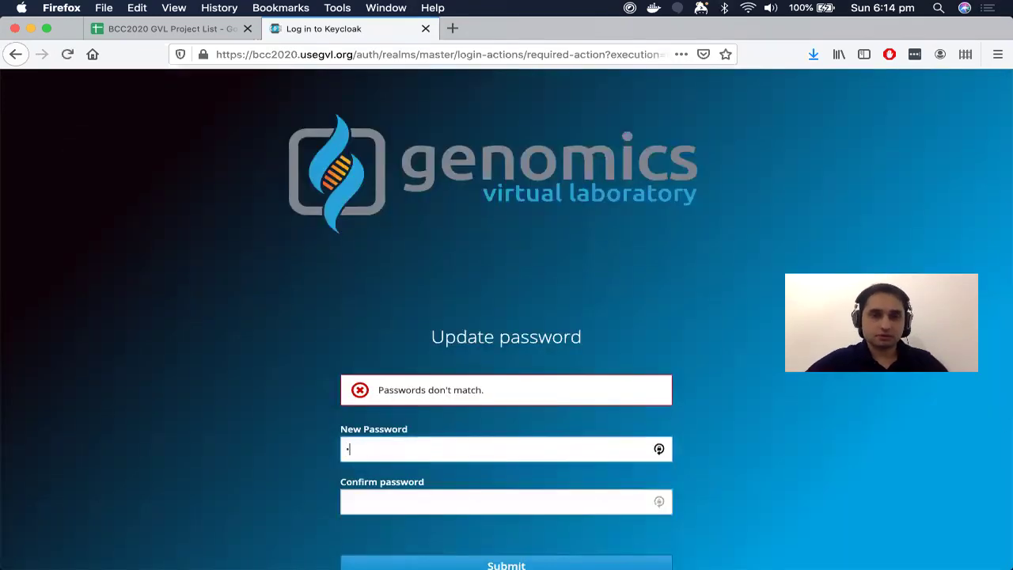
{"action": "left_click", "coordinate": [507, 502]}
{"action": "type", "text": "aa"}
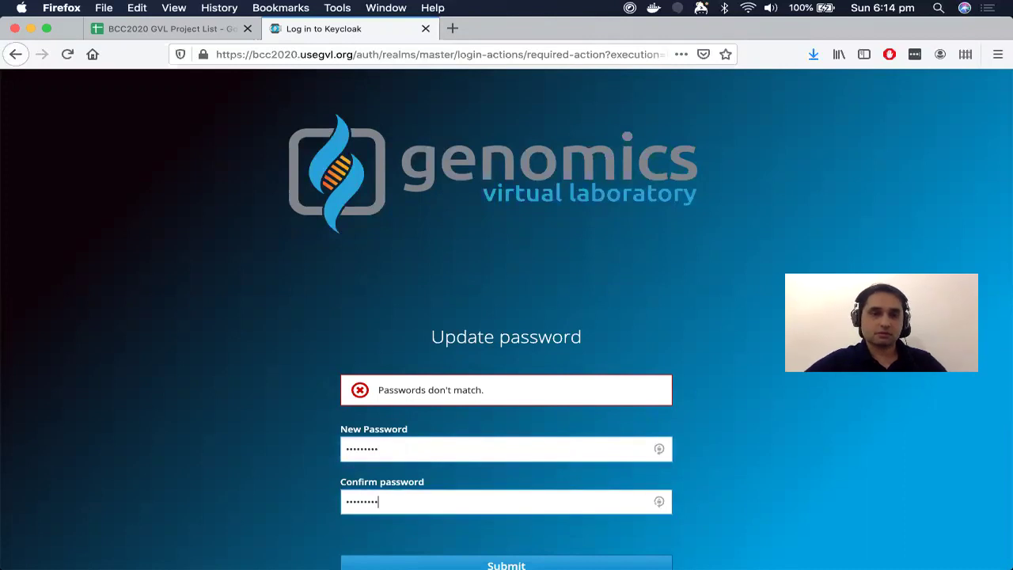
{"action": "scroll", "coordinate": [402, 515], "scroll_direction": "down", "scroll_amount": 1}
{"action": "left_click", "coordinate": [400, 542]}
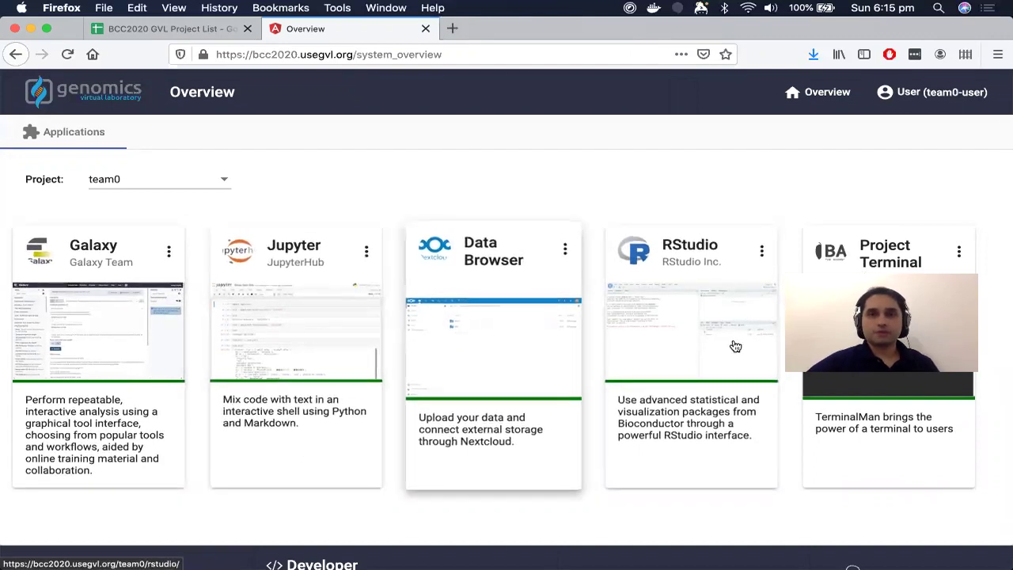
{"action": "left_click", "coordinate": [129, 189]}
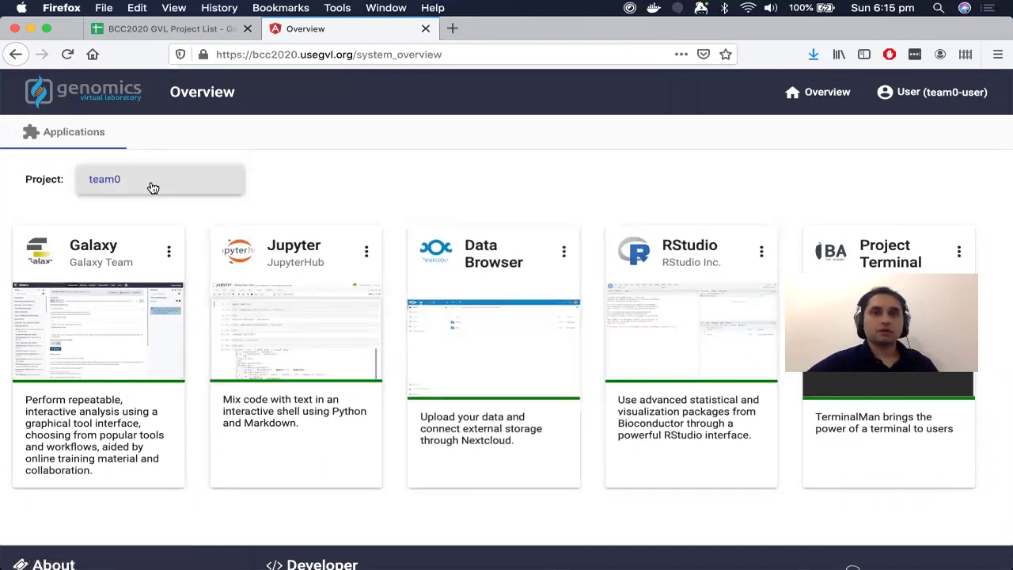
{"action": "left_click", "coordinate": [331, 177]}
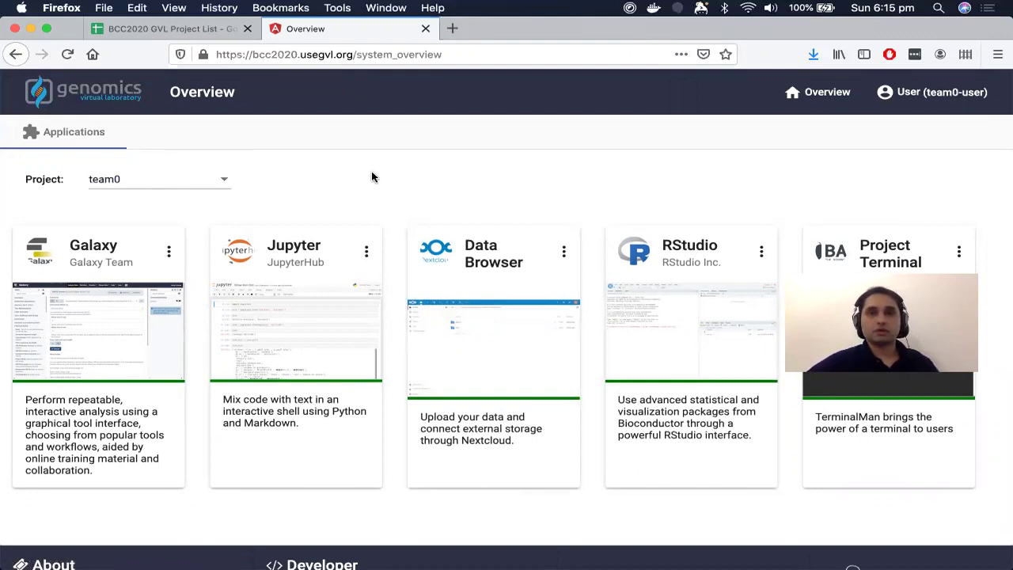
{"action": "left_click", "coordinate": [157, 184]}
{"action": "left_click", "coordinate": [319, 150]}
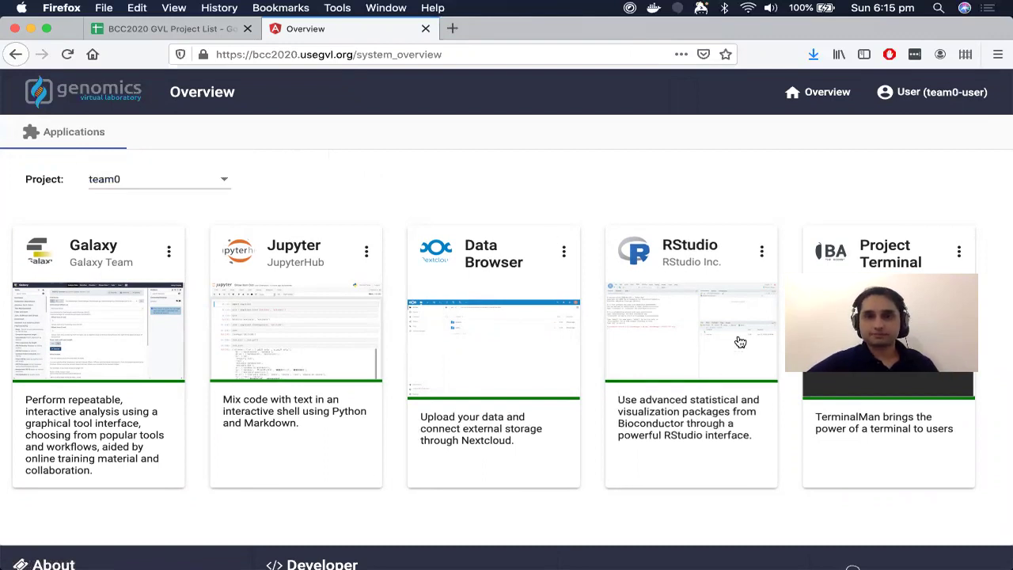
{"action": "left_click", "coordinate": [716, 475]}
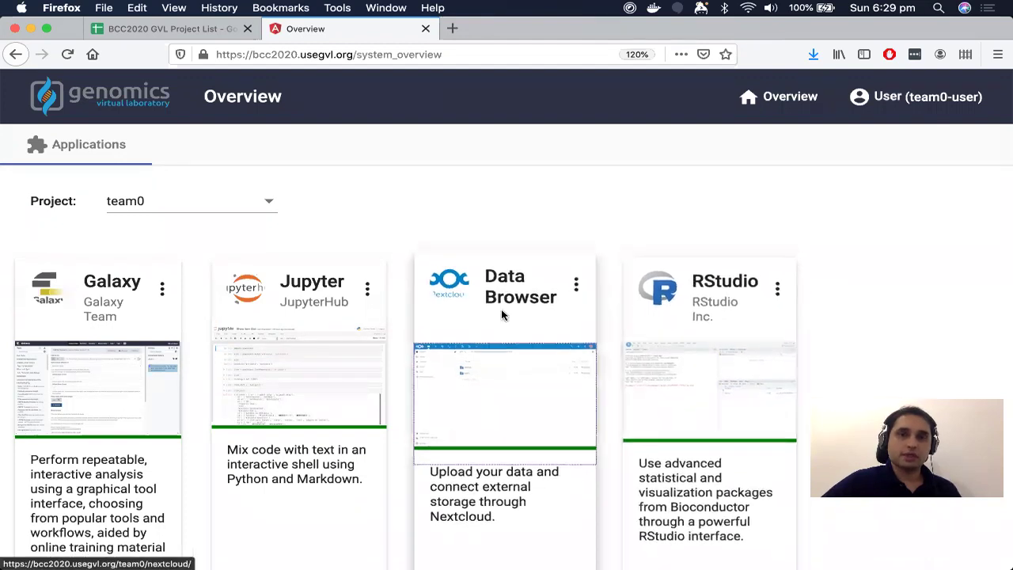
Launch the team0 Data Browser and go to the current folder inside projects
{"action": "left_click", "coordinate": [494, 409]}
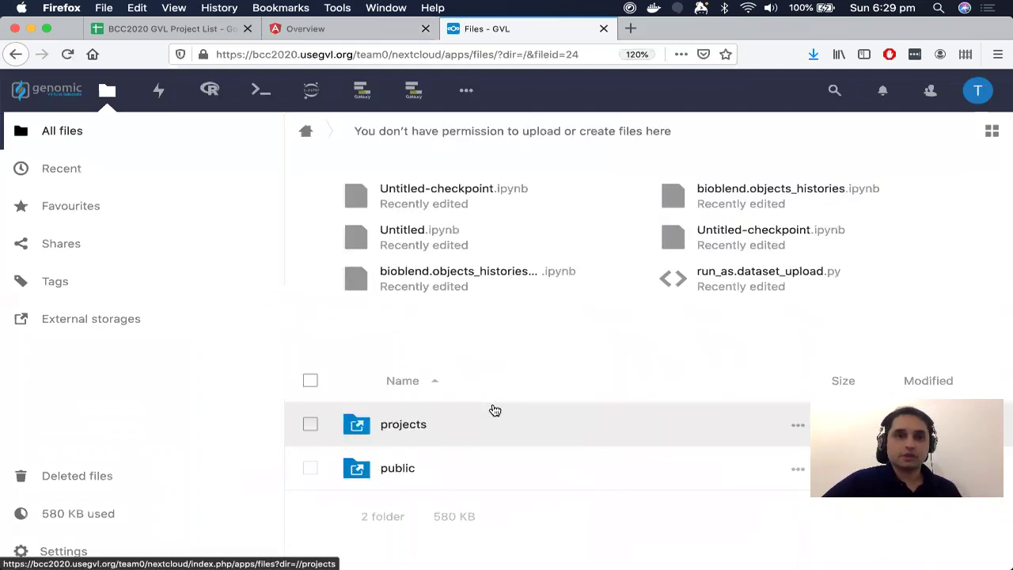
{"action": "left_click", "coordinate": [393, 420]}
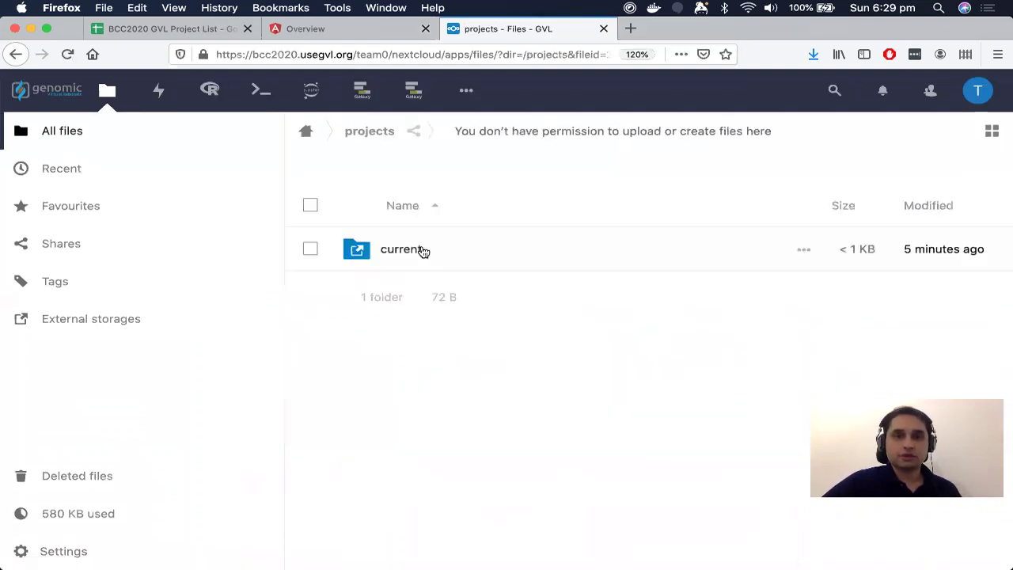
{"action": "left_click", "coordinate": [417, 250]}
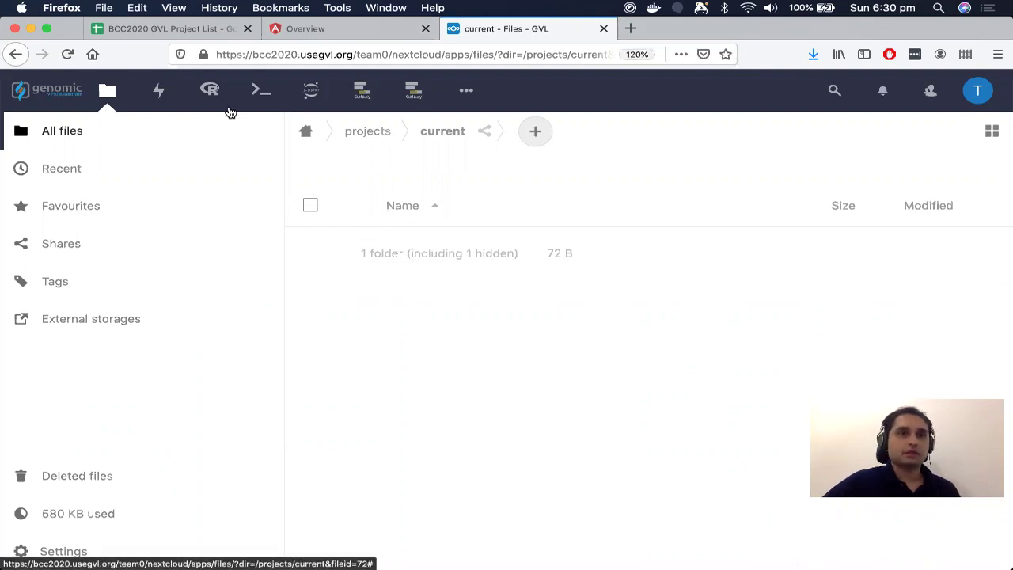
Download the demo data archive demo-data-bcc2020.tar.gz from the project list's Demo data link, saving it as a file
{"action": "left_click", "coordinate": [146, 35]}
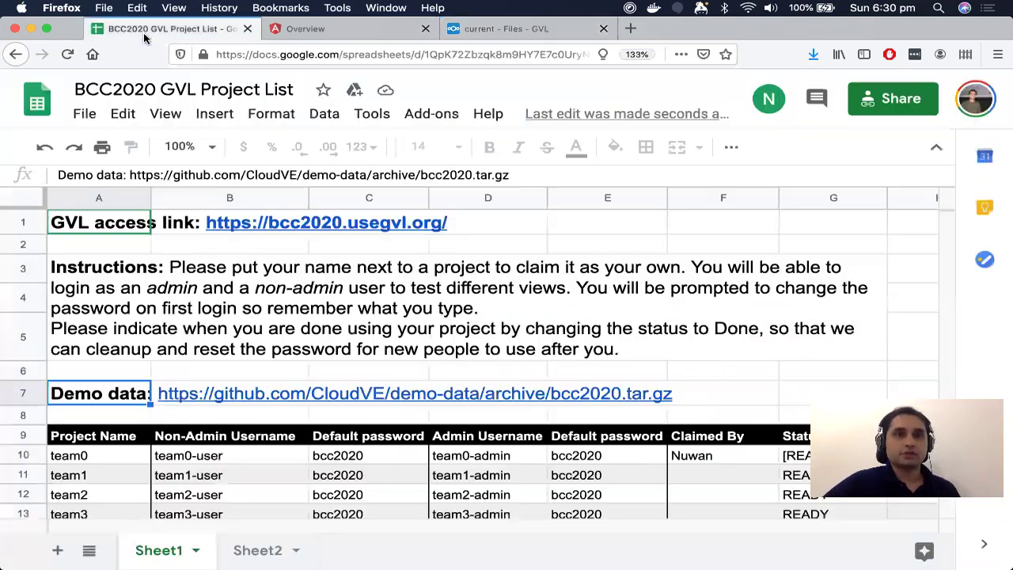
{"action": "left_click", "coordinate": [83, 402]}
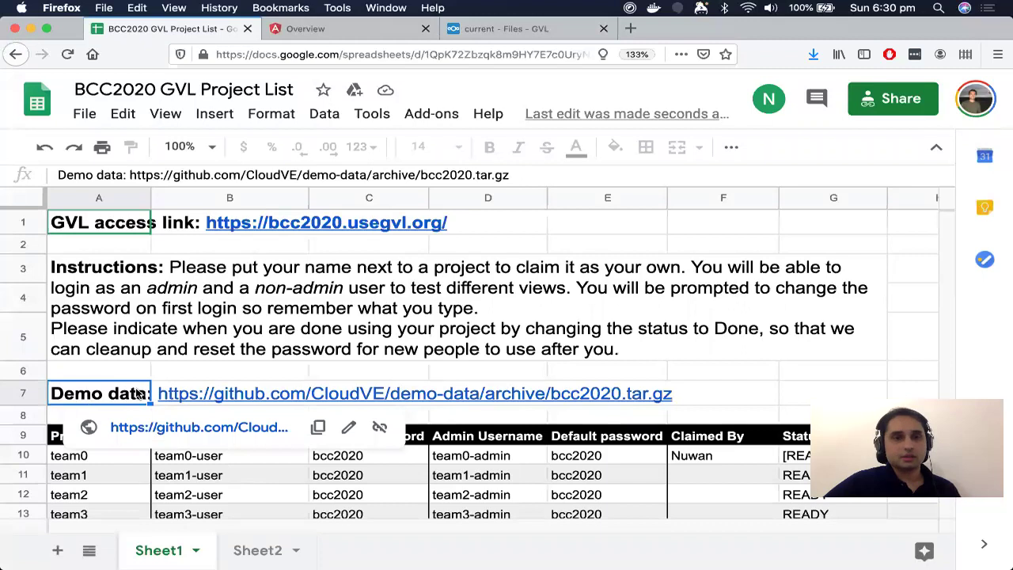
{"action": "left_click", "coordinate": [137, 428]}
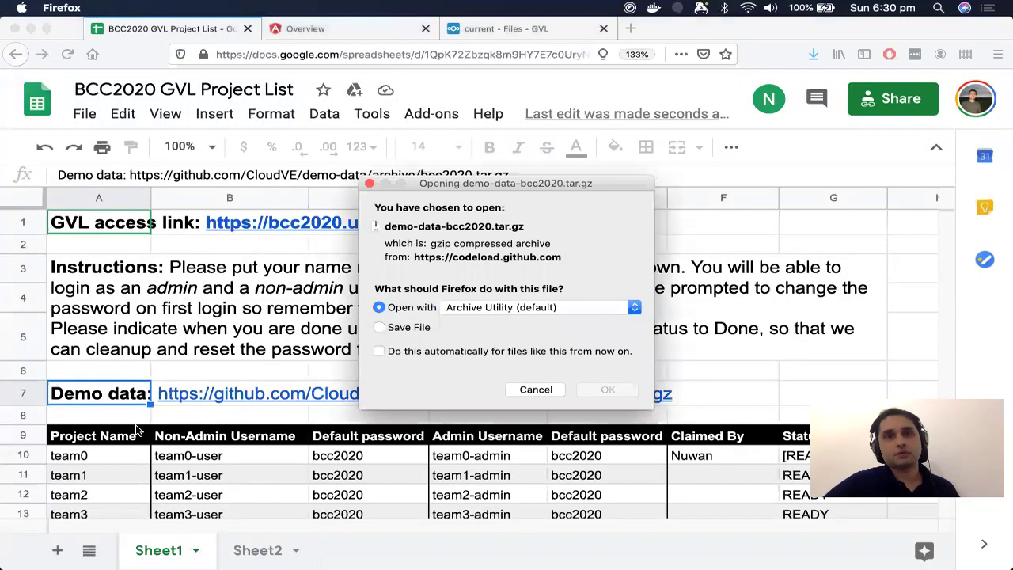
{"action": "left_click", "coordinate": [422, 327]}
{"action": "left_click", "coordinate": [632, 390]}
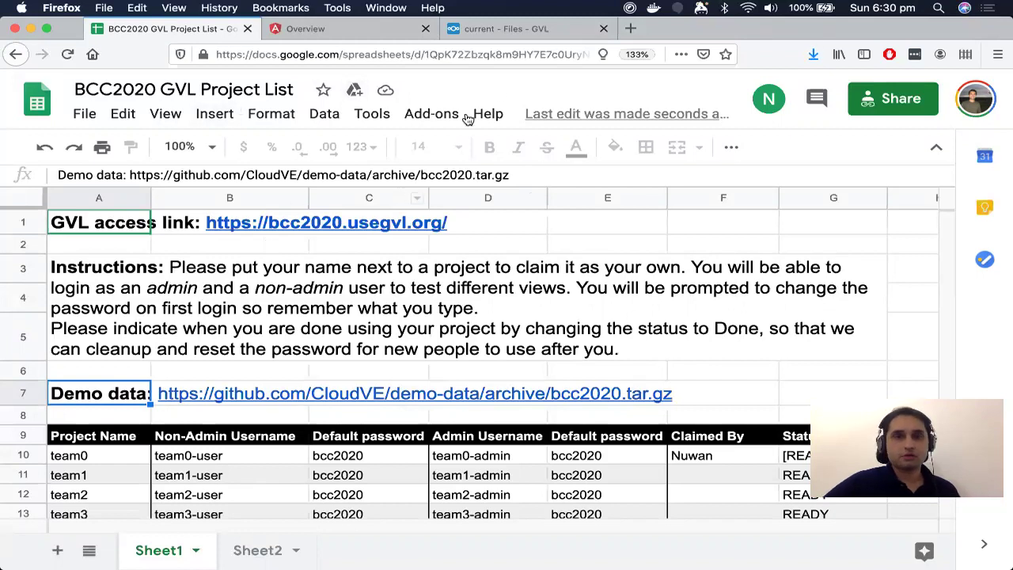
Upload demo-data-bcc2020.tar.gz from Downloads into the projects/current folder of the Data Browser
{"action": "left_click", "coordinate": [506, 34]}
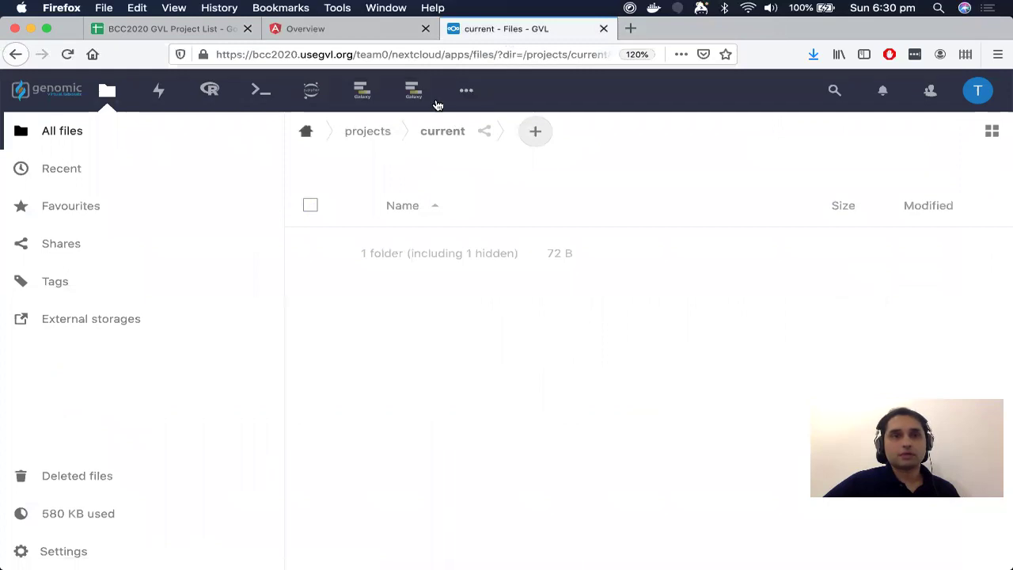
{"action": "left_click", "coordinate": [536, 135]}
{"action": "left_click", "coordinate": [529, 171]}
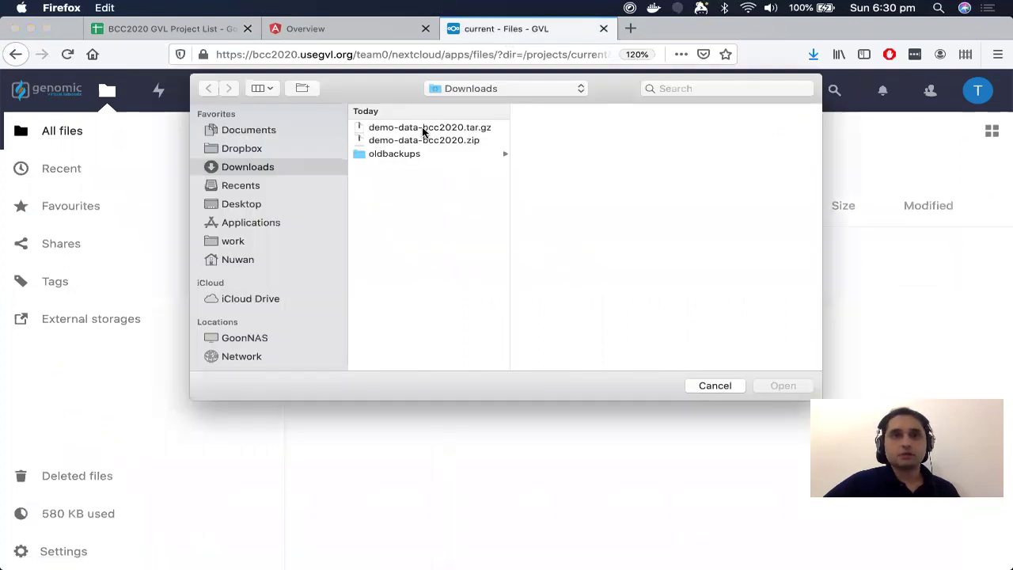
{"action": "left_click", "coordinate": [424, 128]}
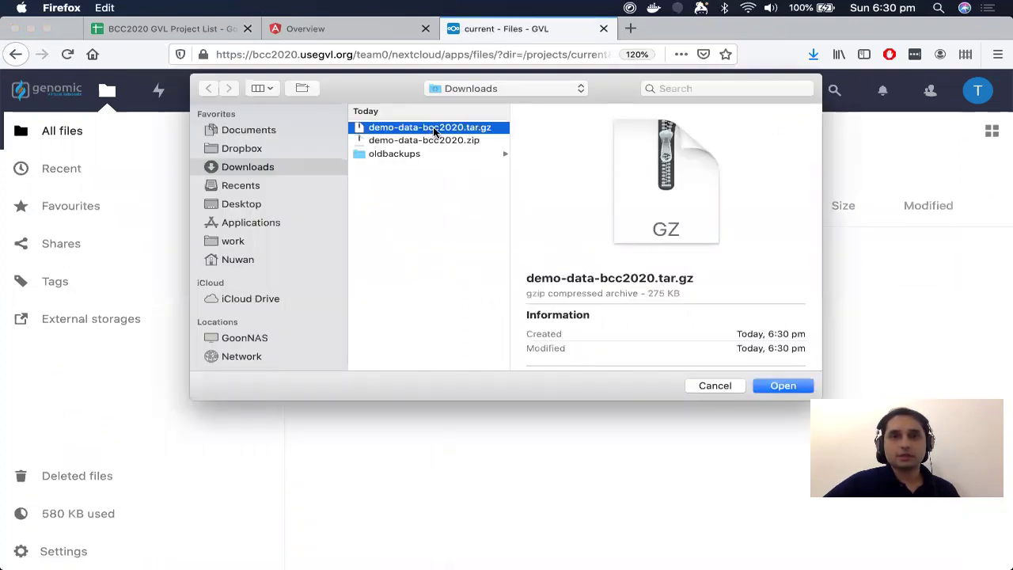
{"action": "left_click", "coordinate": [782, 386]}
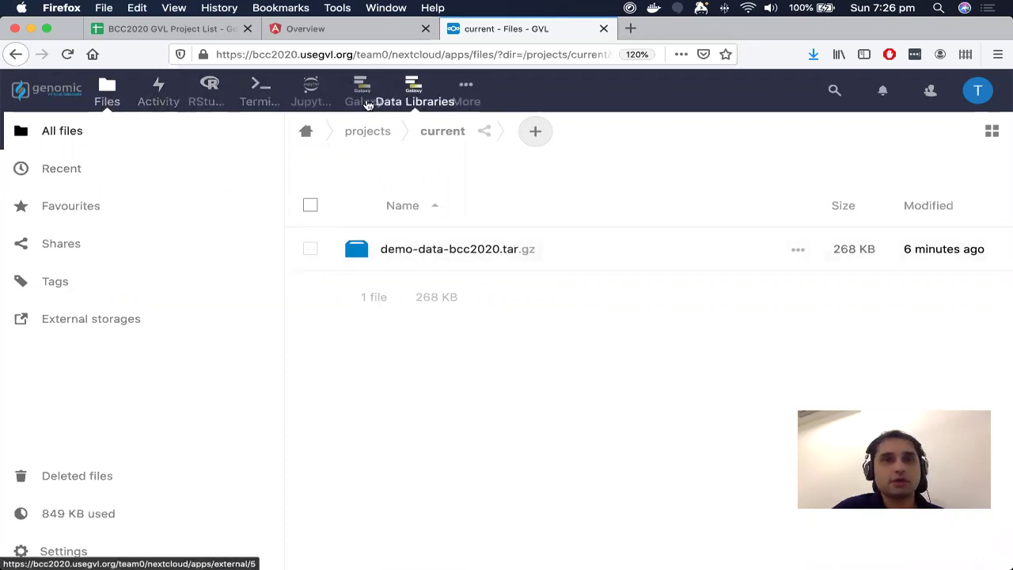
Launch the Project Terminal from the GVL Overview and list the contents of /gvl in long format
{"action": "left_click", "coordinate": [343, 28]}
{"action": "scroll", "coordinate": [276, 264], "scroll_direction": "down", "scroll_amount": 5}
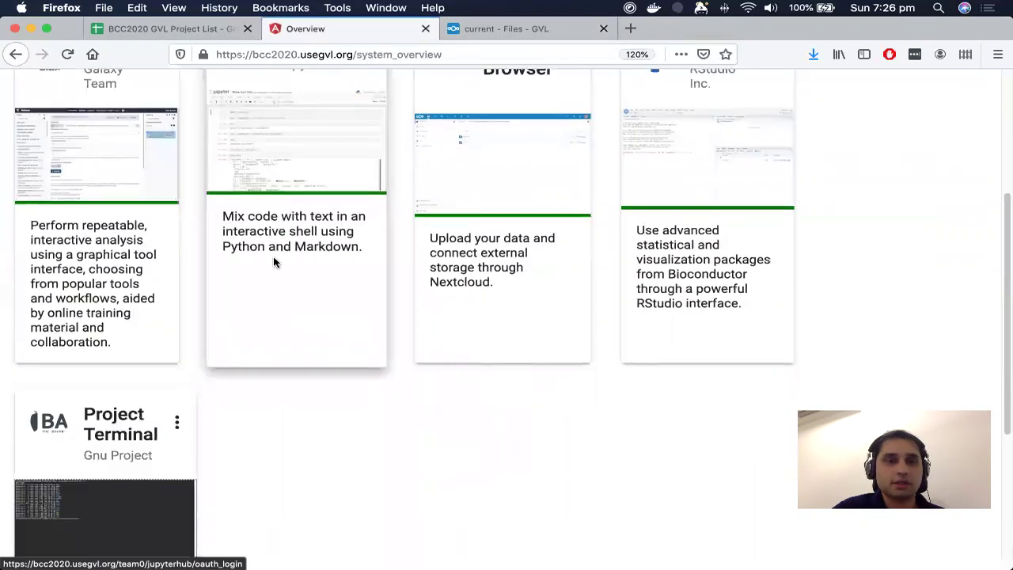
{"action": "scroll", "coordinate": [276, 264], "scroll_direction": "down", "scroll_amount": 2}
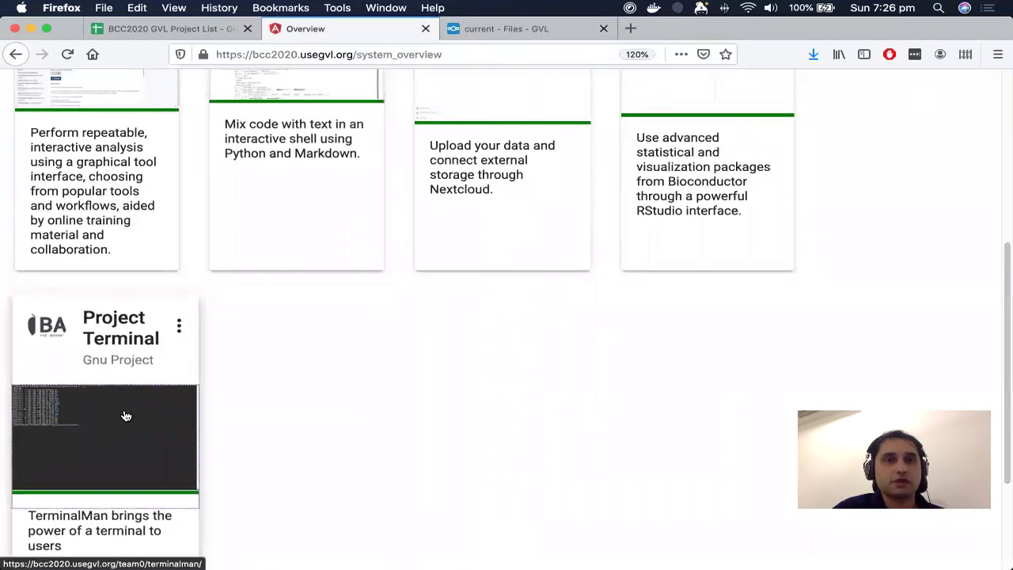
{"action": "left_click", "coordinate": [120, 441]}
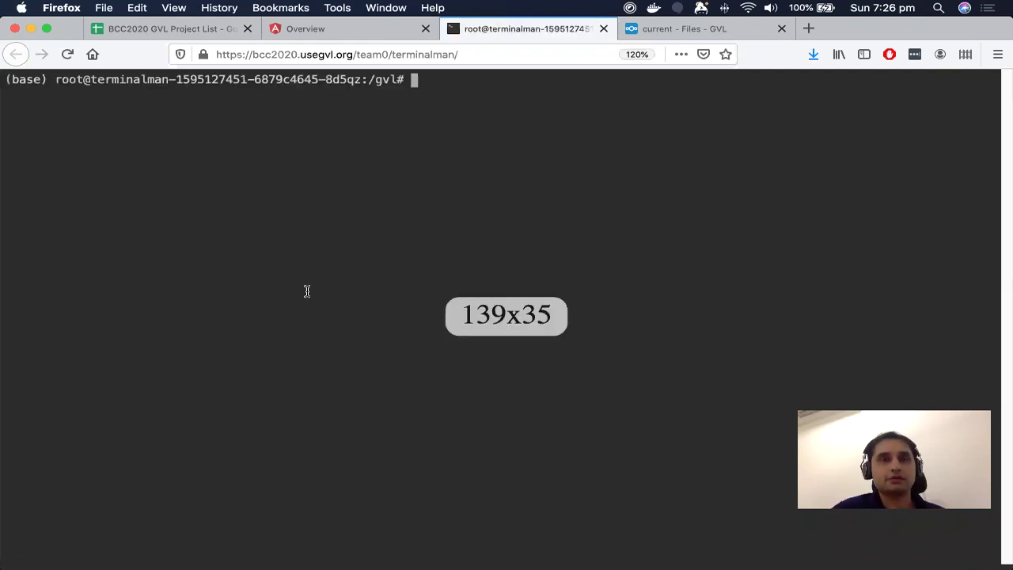
{"action": "type", "text": "ls -l"}
{"action": "key", "text": "Return"}
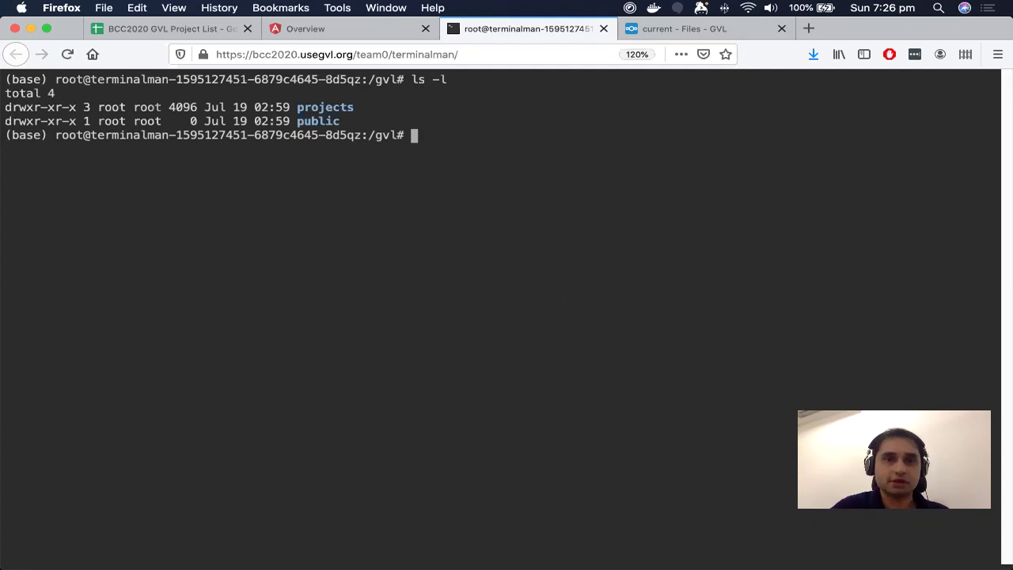
Change into the projects directory and its current subdirectory in the terminal, listing each one's contents in long format
{"action": "type", "text": "cd projects/c"}
{"action": "key", "text": "BackSpace"}
{"action": "key", "text": "BackSpace"}
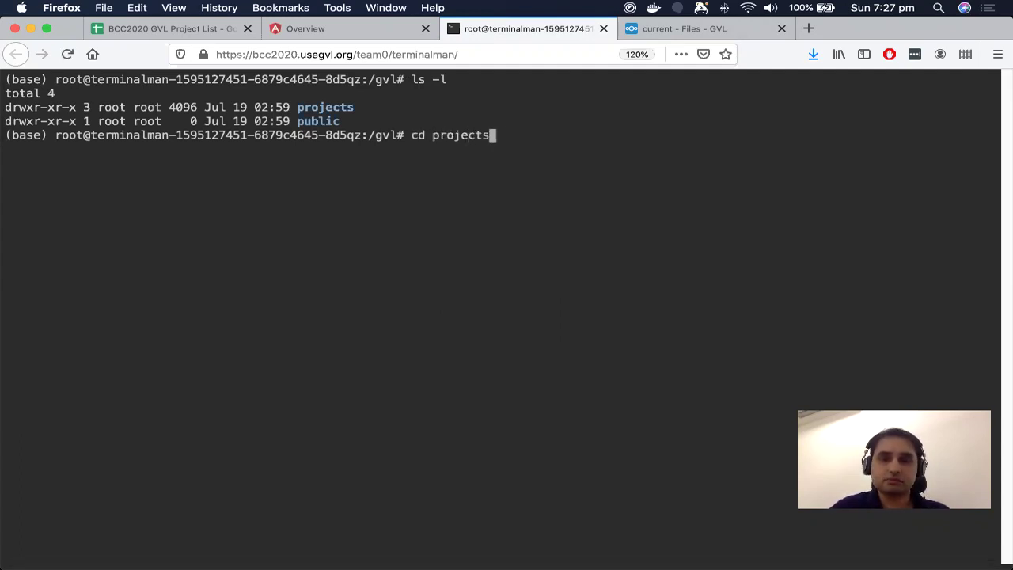
{"action": "key", "text": "Return"}
{"action": "type", "text": "ls -l"}
{"action": "key", "text": "Return"}
{"action": "type", "text": "cd curren"}
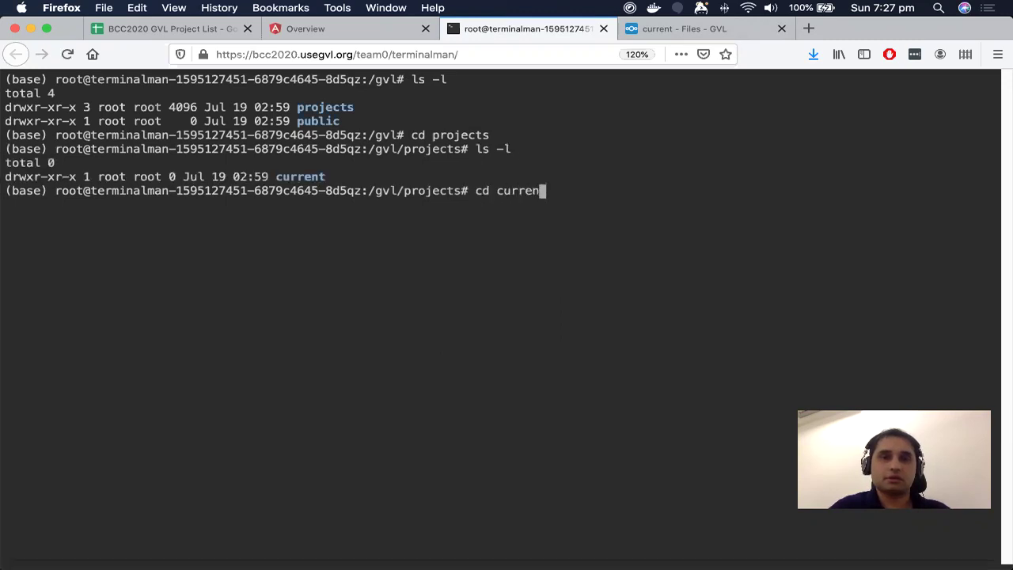
{"action": "type", "text": "t"}
{"action": "key", "text": "Return"}
{"action": "type", "text": "ls -l"}
{"action": "key", "text": "Return"}
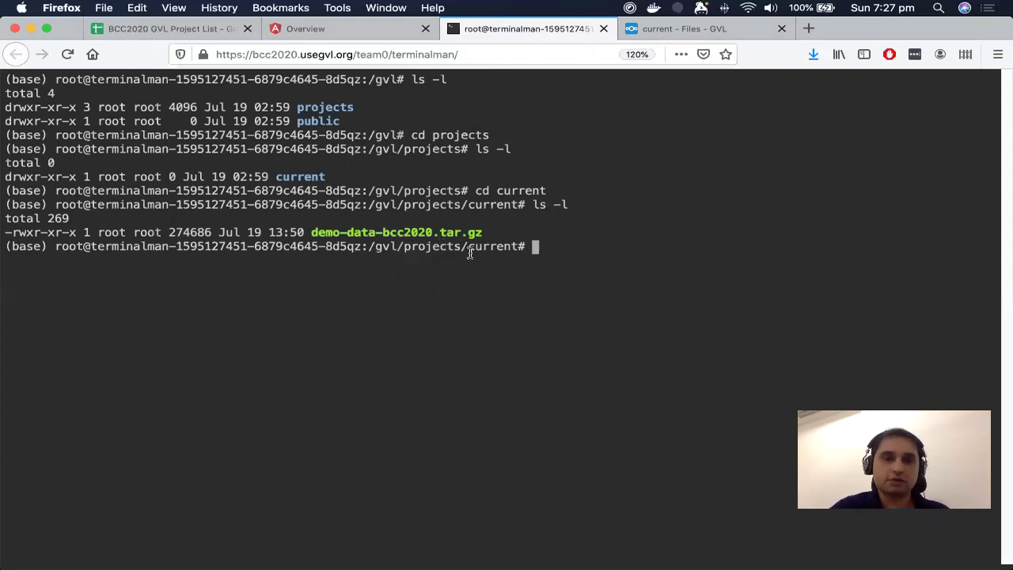
List the contents of /gvl/public without leaving the current directory, correcting the misspelled path
{"action": "type", "text": "ls /gvl"}
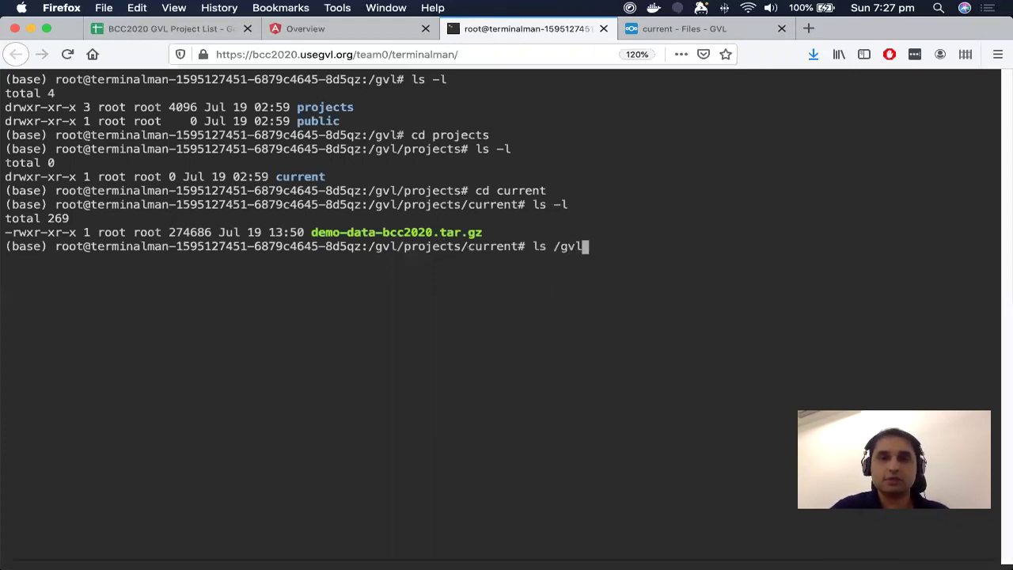
{"action": "type", "text": "pub"}
{"action": "key", "text": "BackSpace"}
{"action": "key", "text": "BackSpace"}
{"action": "key", "text": "BackSpace"}
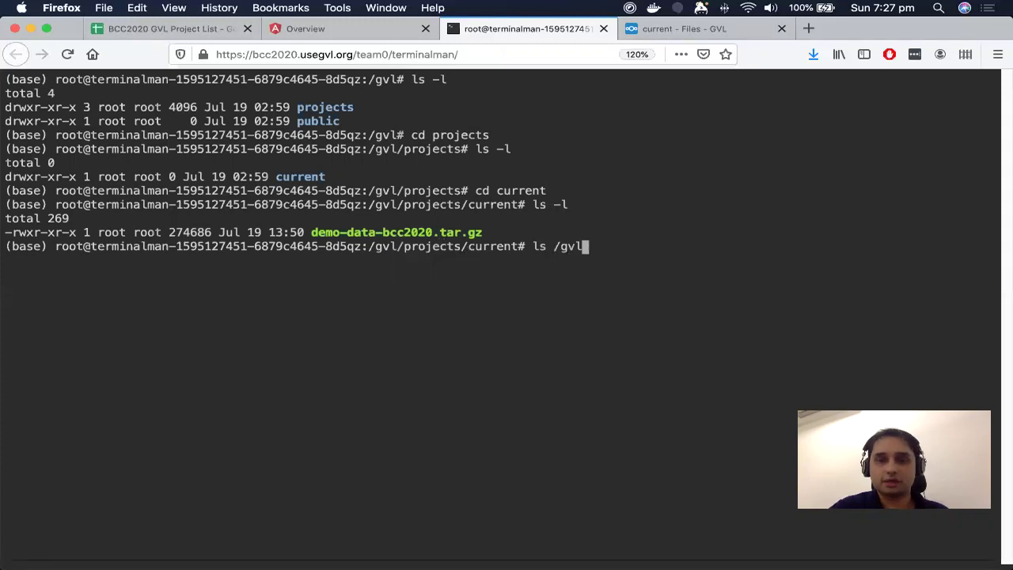
{"action": "type", "text": "/pub"}
{"action": "key", "text": "BackSpace"}
{"action": "key", "text": "BackSpace"}
{"action": "key", "text": "BackSpace"}
{"action": "type", "text": "ublic"}
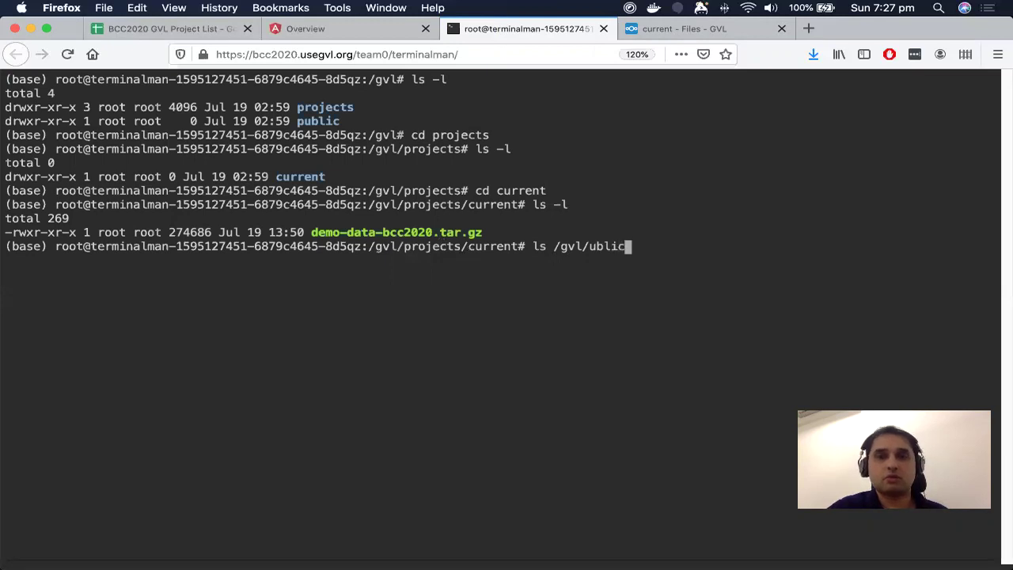
{"action": "key", "text": "Return"}
{"action": "key", "text": "Up"}
{"action": "key", "text": "Left"}
{"action": "key", "text": "Left"}
{"action": "key", "text": "Left"}
{"action": "key", "text": "Left"}
{"action": "key", "text": "Left"}
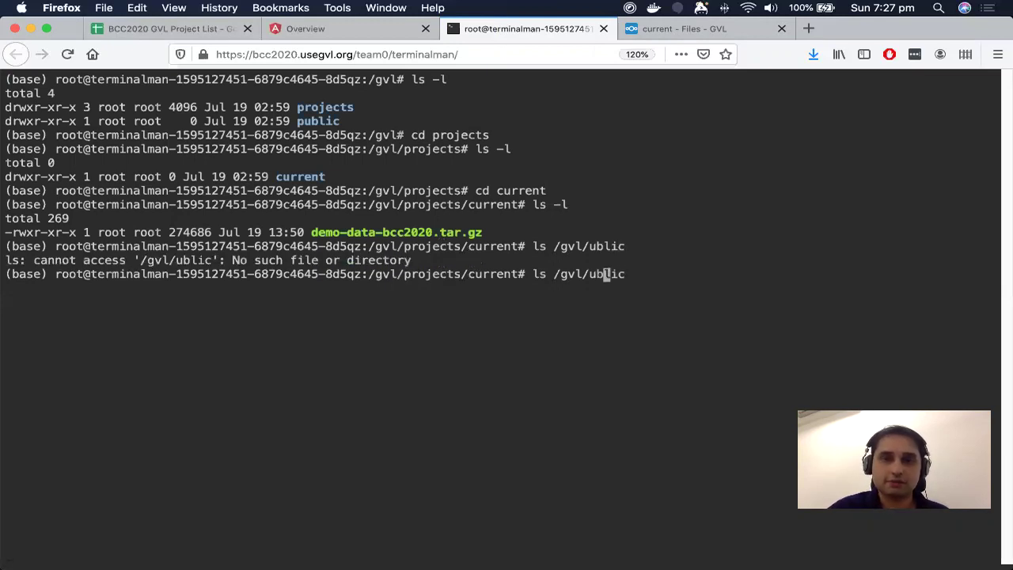
{"action": "type", "text": "p"}
{"action": "key", "text": "Return"}
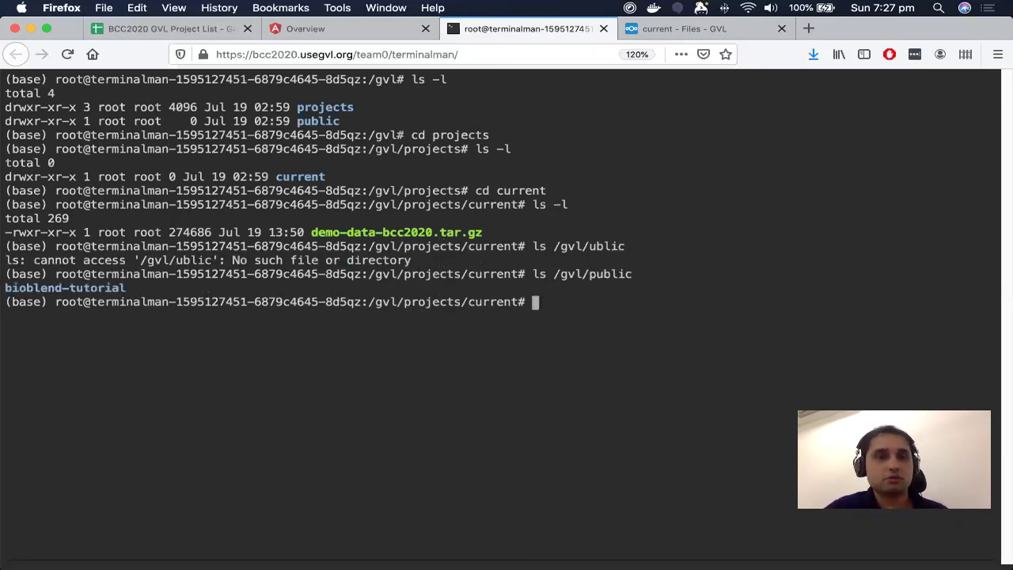
Extract demo-data-bcc2020.tar.gz into the current directory with tar -xvf
{"action": "type", "text": "tar -xvf "}
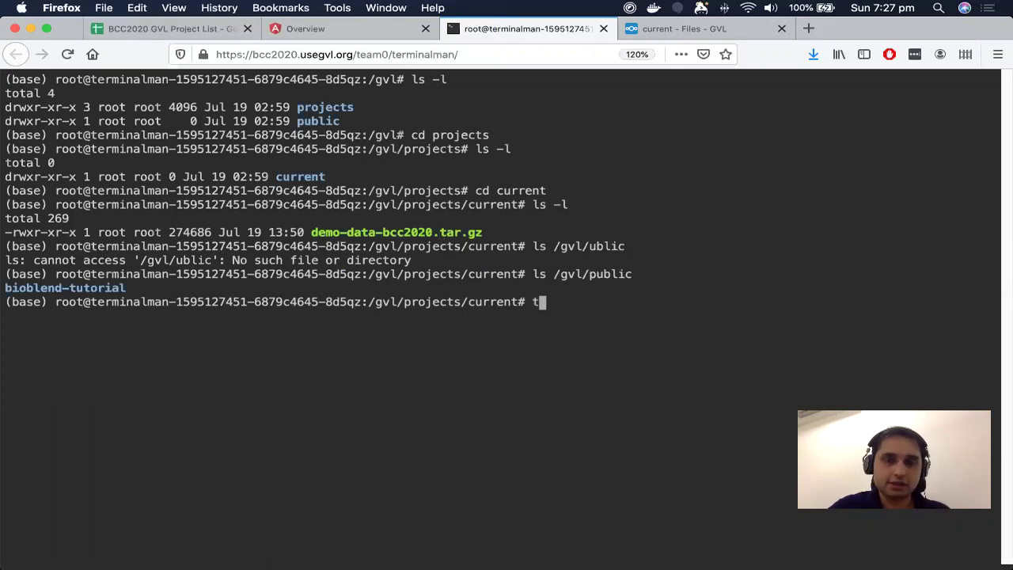
{"action": "type", "text": "demo"}
{"action": "key", "text": "Tab"}
{"action": "key", "text": "Return"}
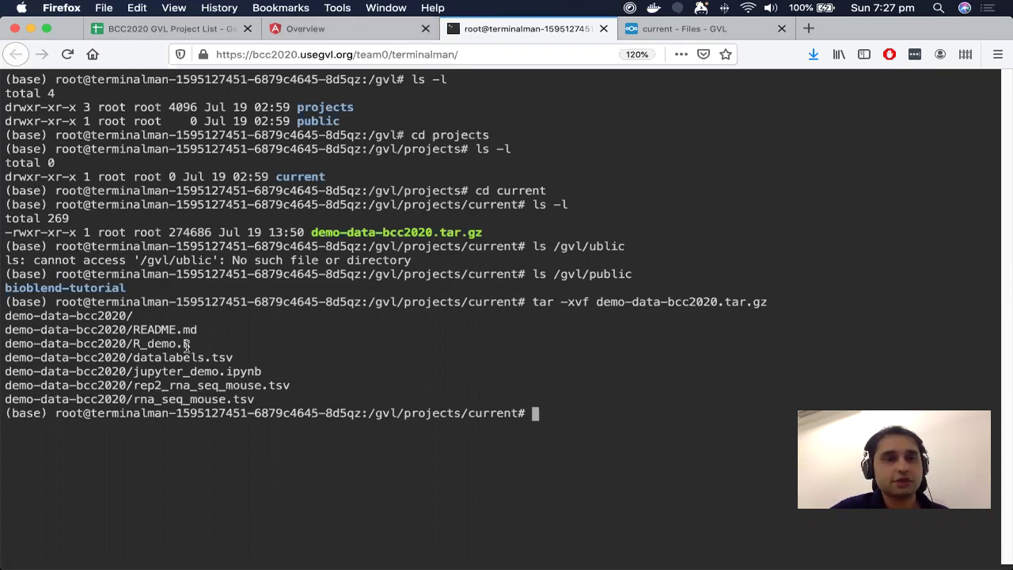
{"action": "left_click_drag", "start_coordinate": [188, 348], "coordinate": [61, 346]}
{"action": "key", "text": "super+c"}
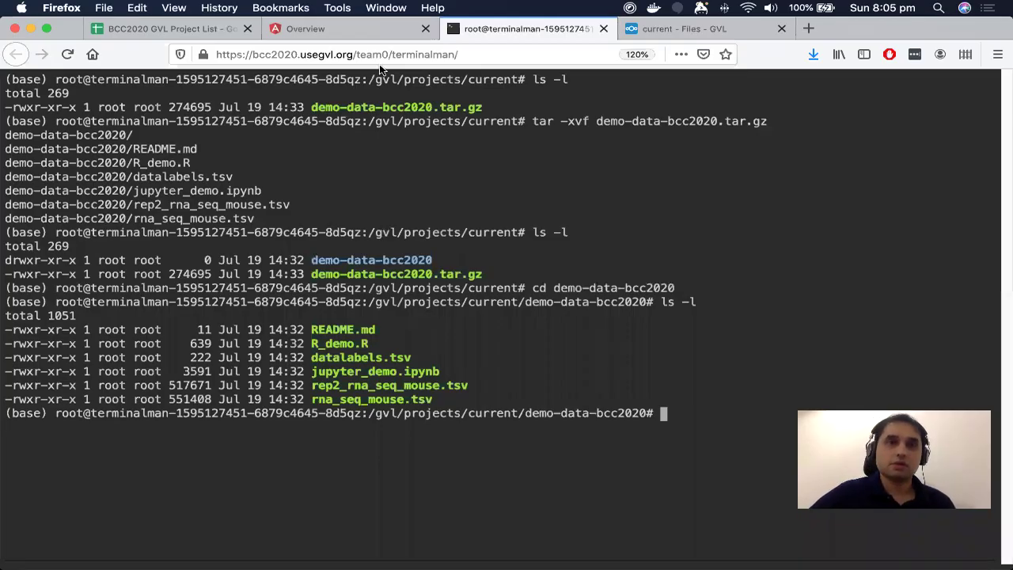
Launch RStudio from the Overview and open R_demo.R from projects/current/demo-data-bcc2020
{"action": "left_click", "coordinate": [338, 30]}
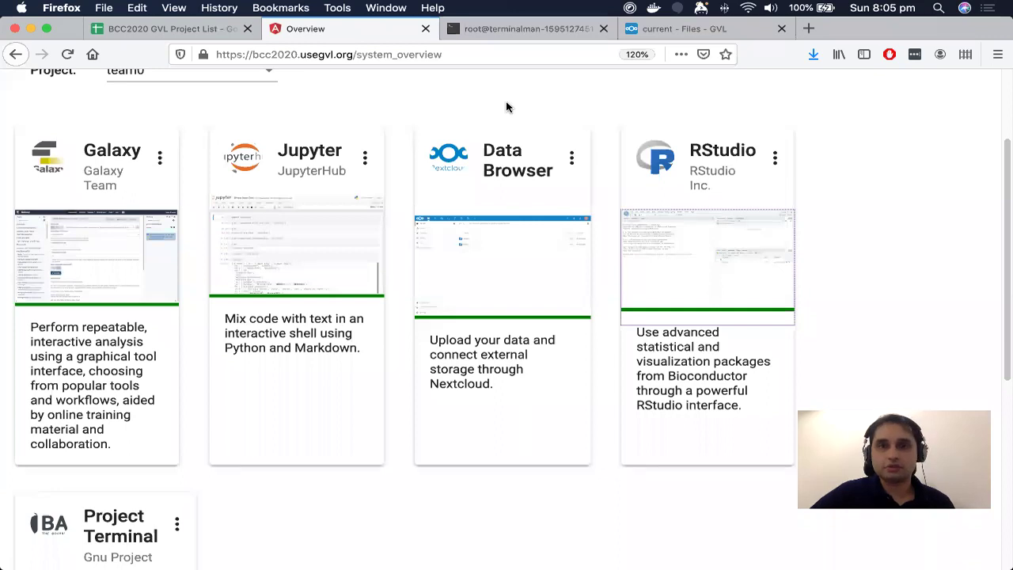
{"action": "left_click", "coordinate": [707, 251]}
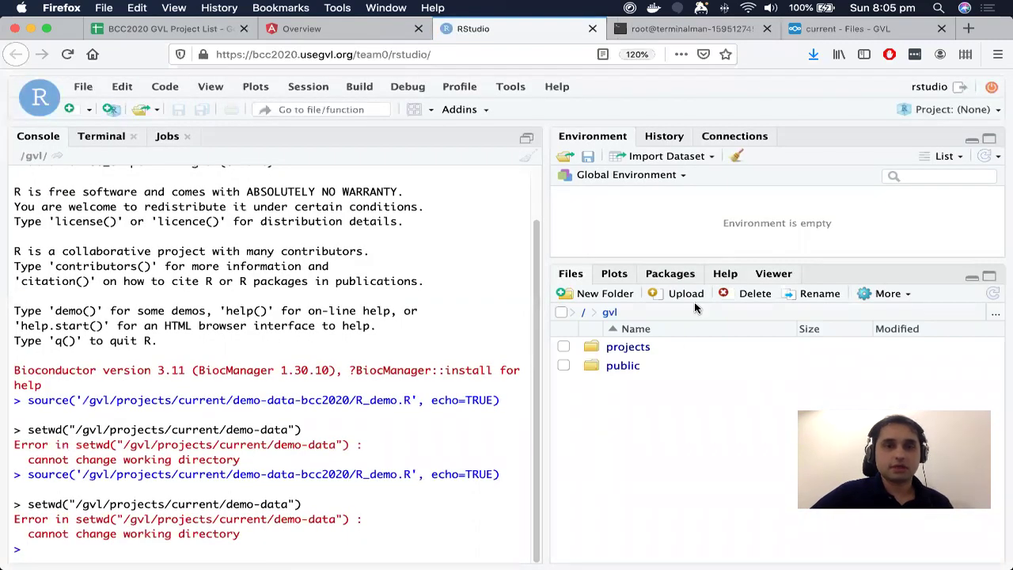
{"action": "left_click", "coordinate": [633, 350]}
{"action": "left_click", "coordinate": [630, 364]}
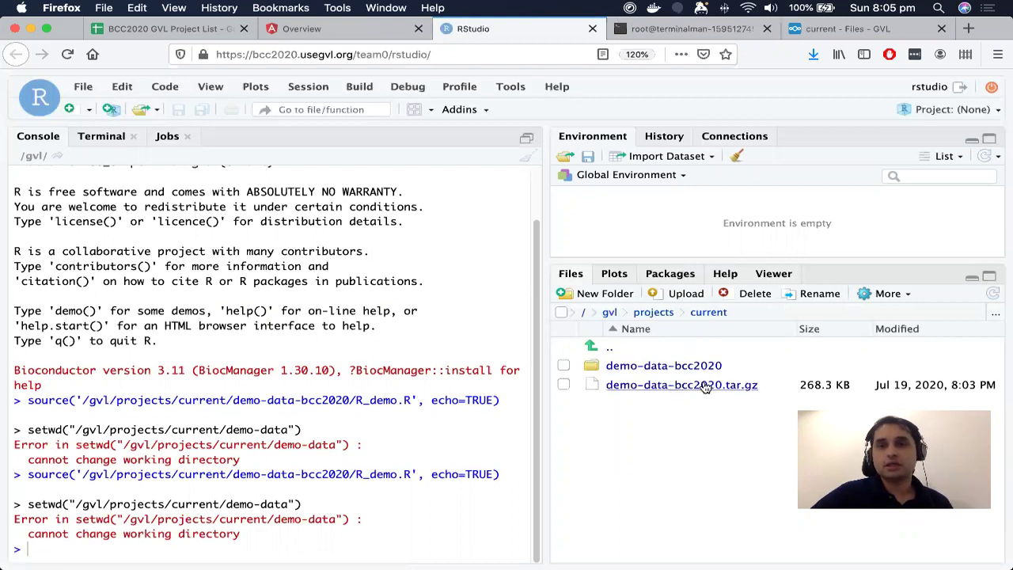
{"action": "left_click", "coordinate": [687, 367]}
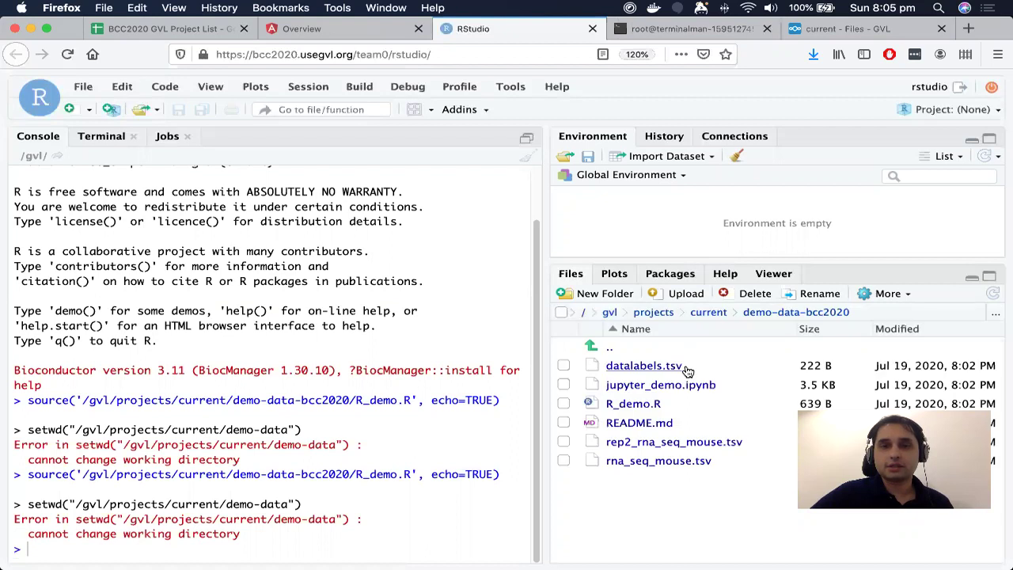
{"action": "left_click", "coordinate": [641, 405]}
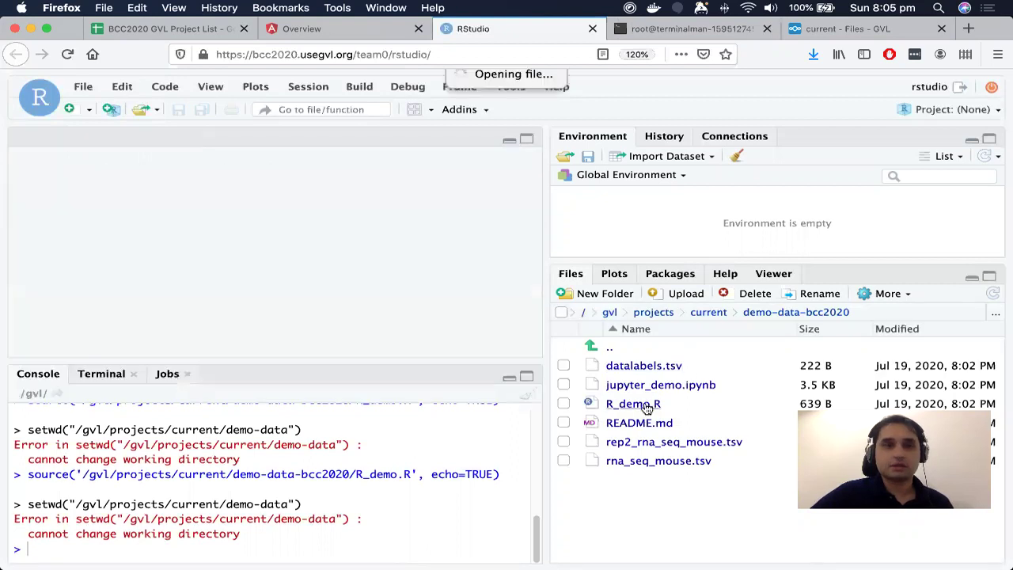
Run the entire R_demo.R script and refresh the demo-data-bcc2020 file listing
{"action": "left_click", "coordinate": [165, 87]}
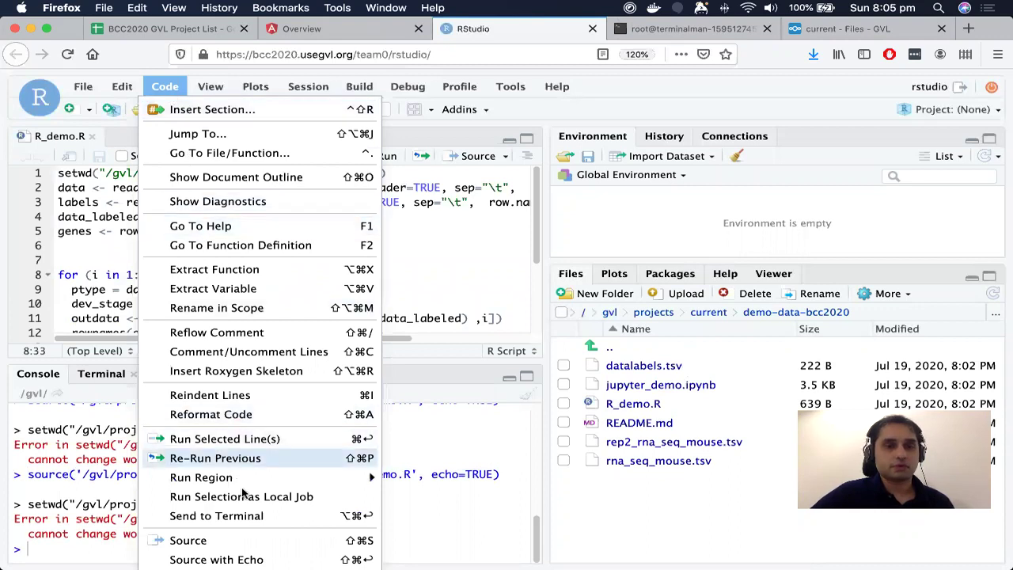
{"action": "mouse_move", "coordinate": [243, 479]}
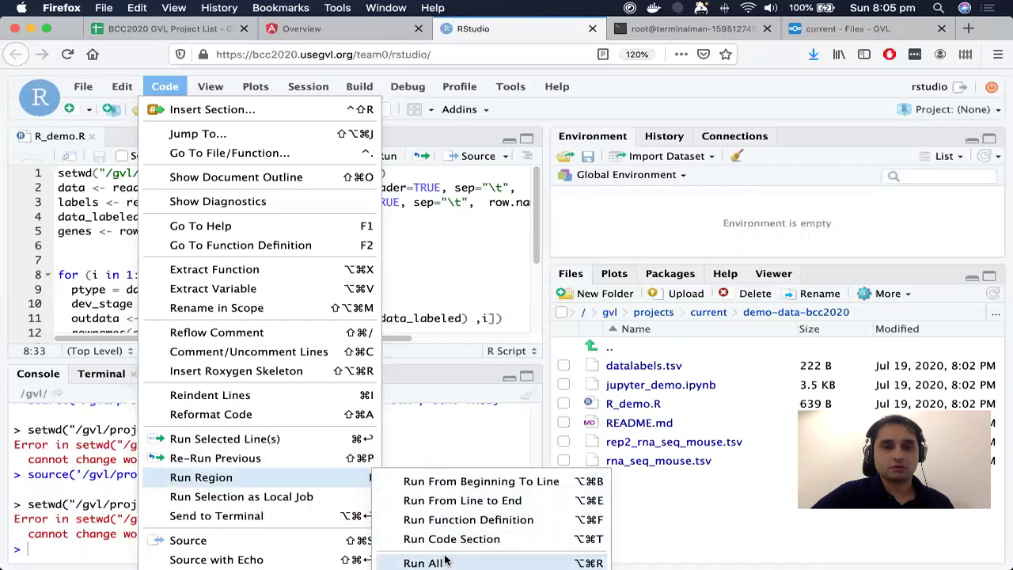
{"action": "left_click", "coordinate": [412, 562]}
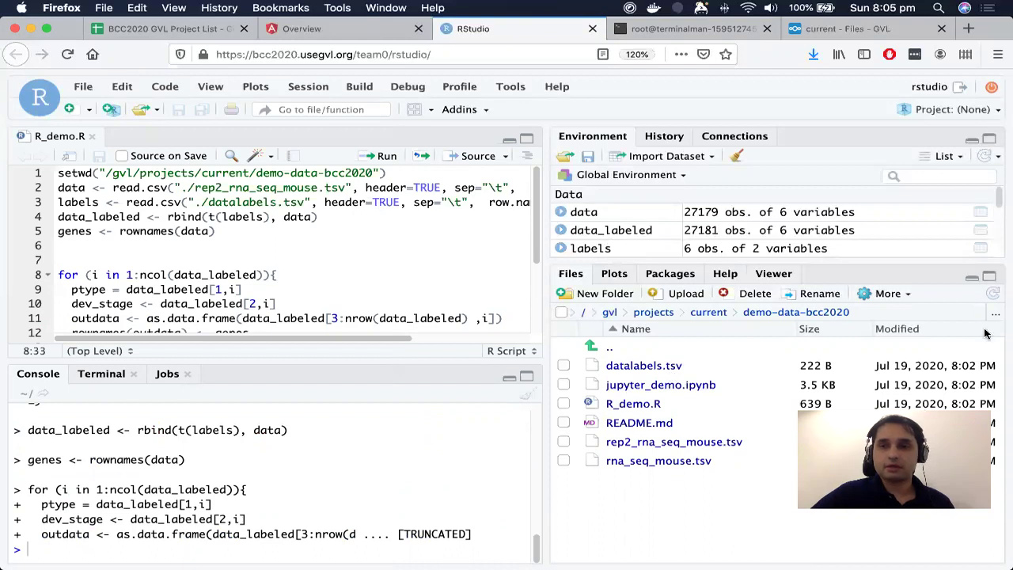
{"action": "left_click", "coordinate": [993, 294]}
{"action": "left_click", "coordinate": [990, 293]}
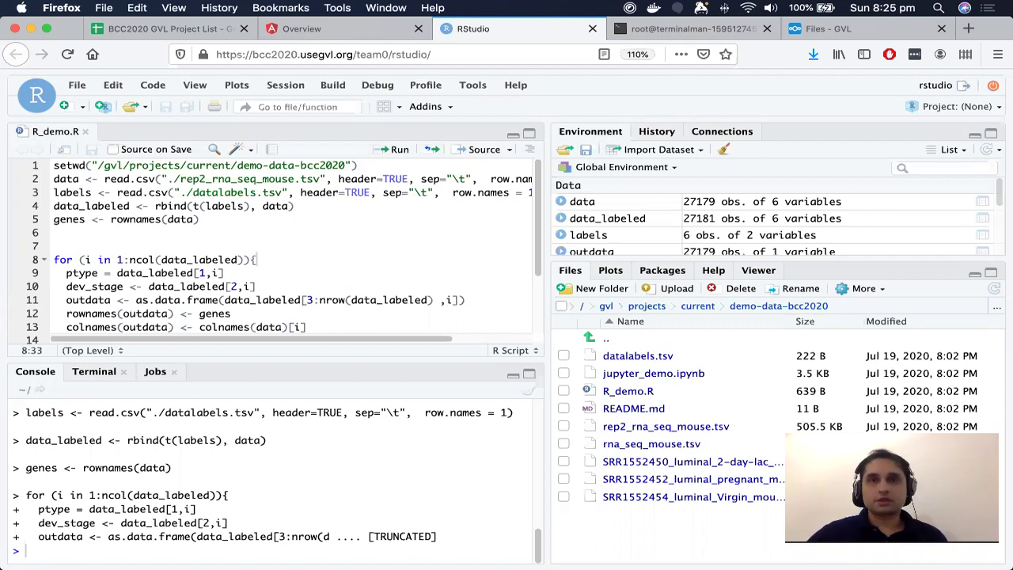
Return to the GVL Overview and log out of the team0-user account
{"action": "left_click", "coordinate": [311, 32]}
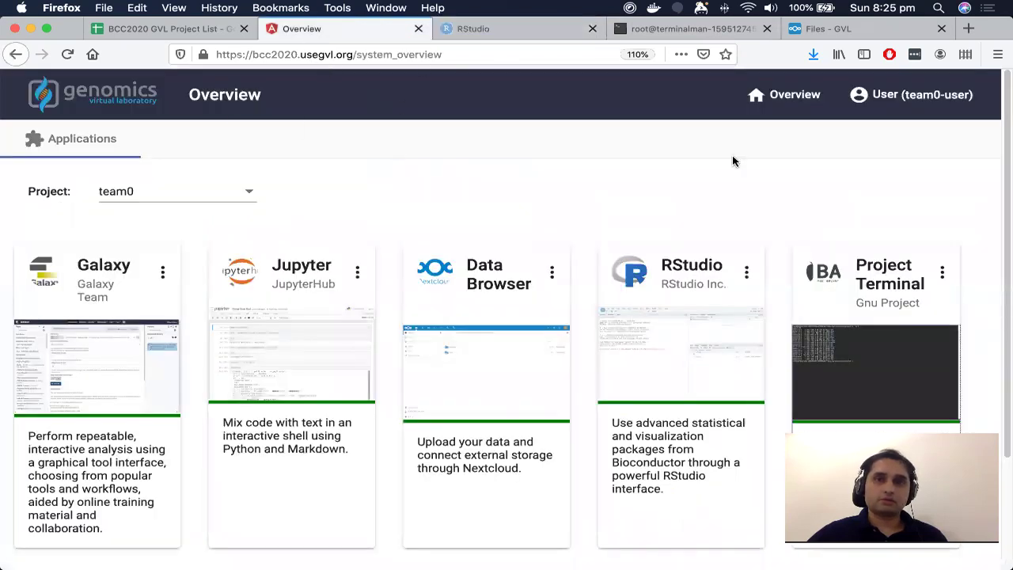
{"action": "left_click", "coordinate": [932, 94]}
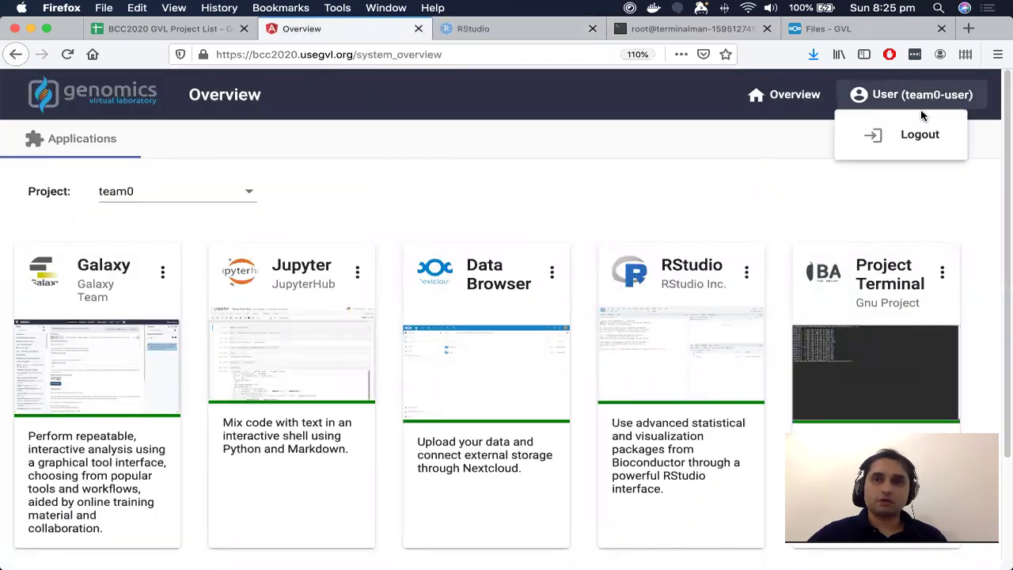
{"action": "left_click", "coordinate": [912, 139]}
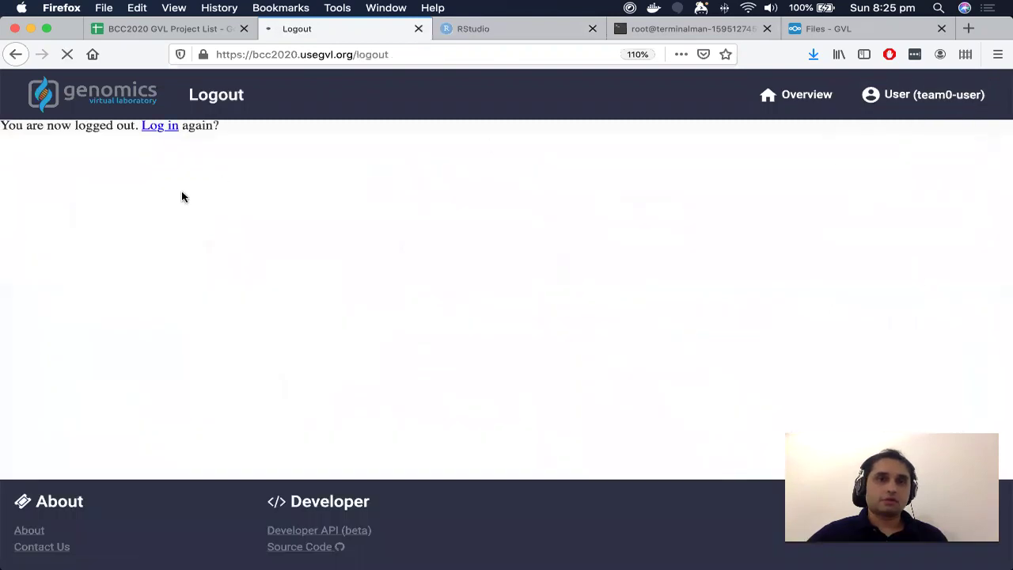
Copy the team0 admin username from the BCC2020 project list into the login page's Email field
{"action": "left_click", "coordinate": [189, 30]}
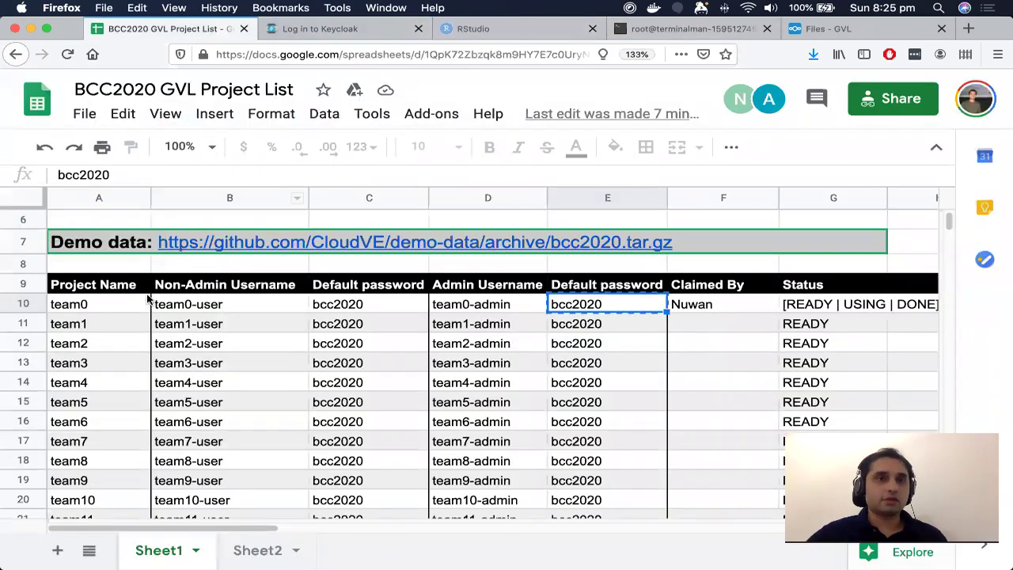
{"action": "left_click", "coordinate": [466, 309]}
{"action": "key", "text": "ctrl+c"}
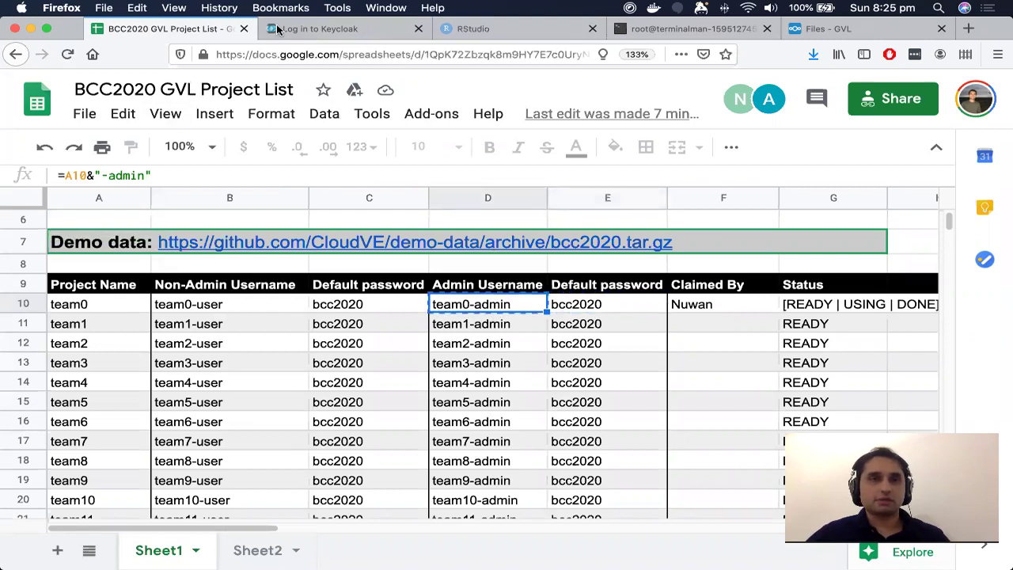
{"action": "left_click", "coordinate": [330, 32]}
{"action": "left_click", "coordinate": [387, 447]}
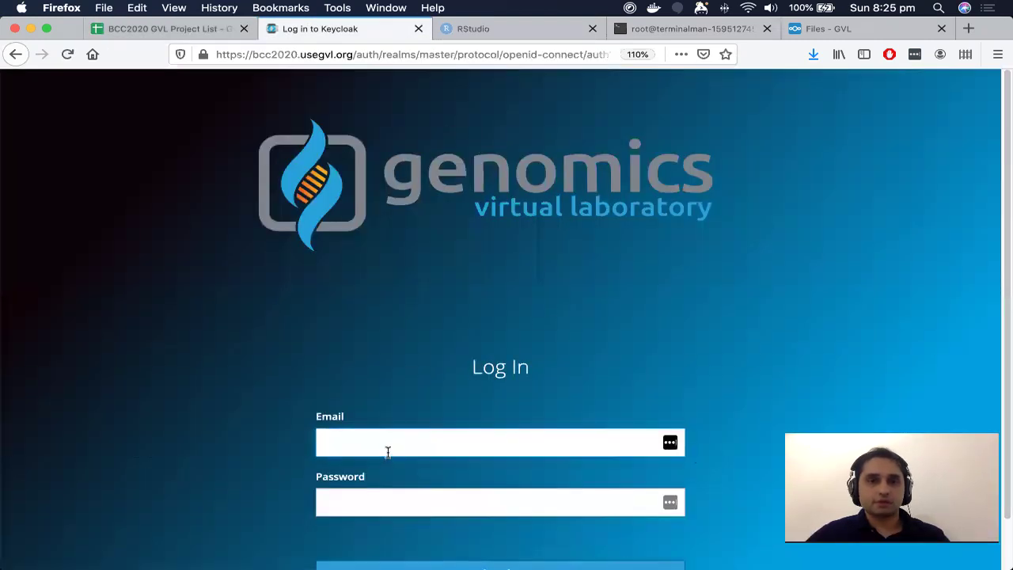
{"action": "key", "text": "cmd+v"}
Copy the team0 admin account's default password from the project list into the login page's Password field
{"action": "left_click", "coordinate": [162, 30]}
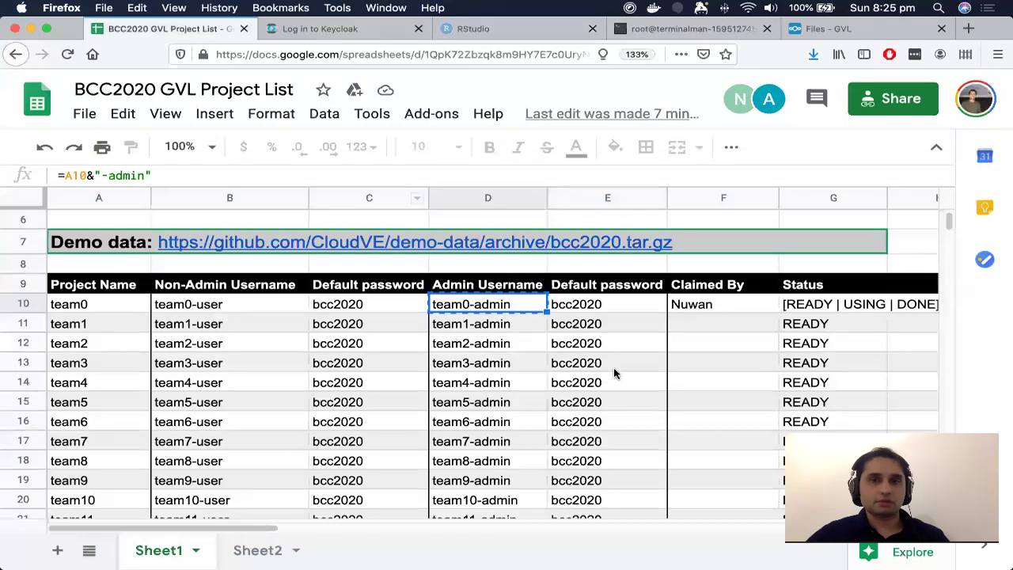
{"action": "left_click", "coordinate": [607, 304]}
{"action": "key", "text": "super+c"}
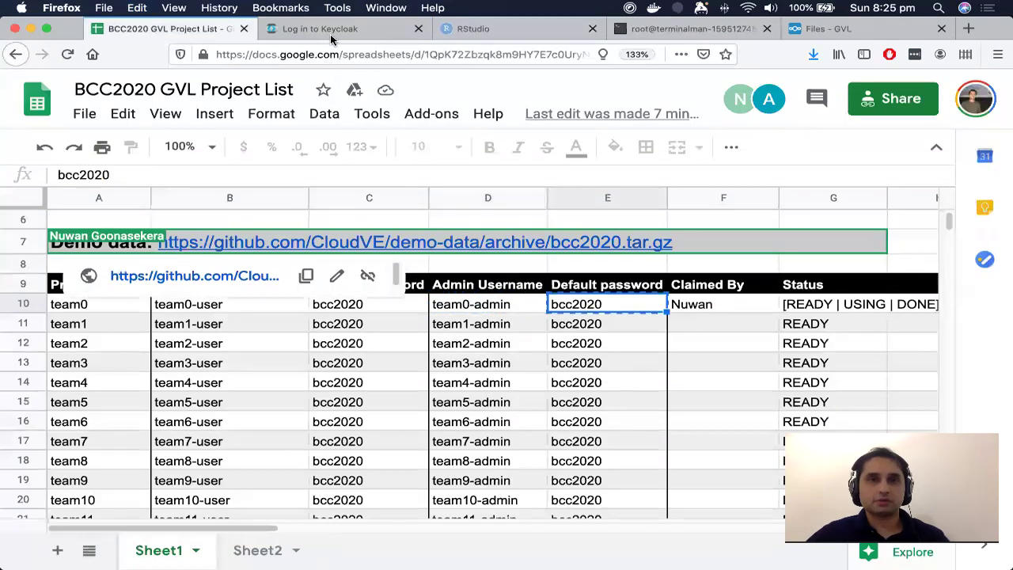
{"action": "left_click", "coordinate": [319, 28]}
{"action": "left_click", "coordinate": [407, 495]}
{"action": "key", "text": "super+v"}
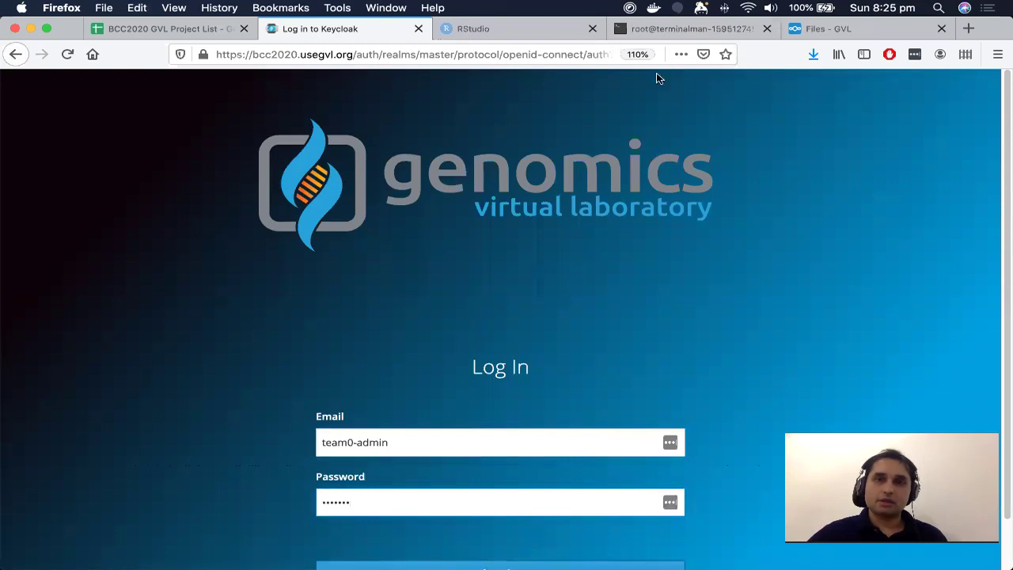
Close the leftover RStudio, terminal and Files pages and log in to the GVL with the filled-in team0 admin credentials
{"action": "left_click", "coordinate": [592, 29]}
{"action": "left_click", "coordinate": [592, 28]}
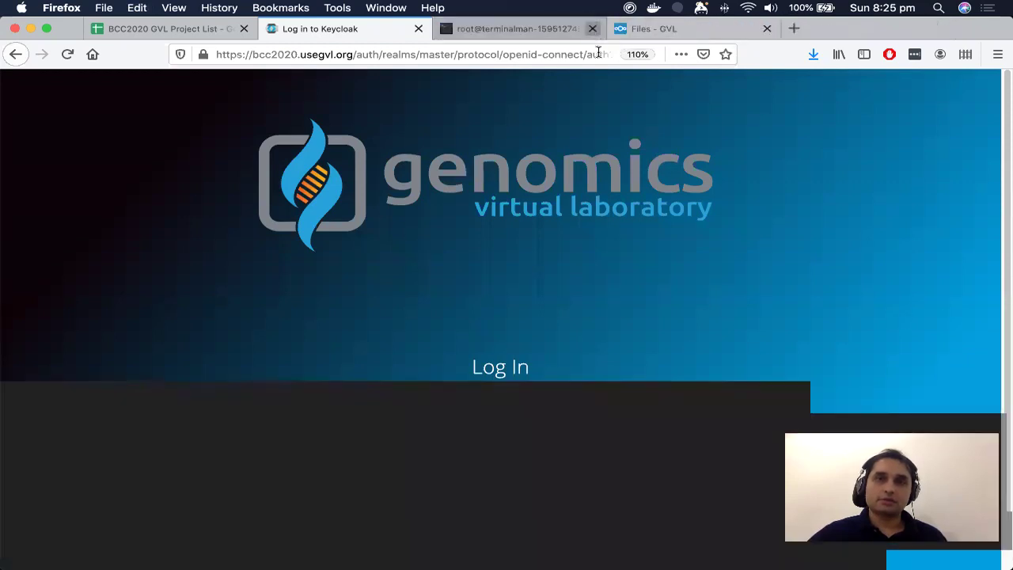
{"action": "left_click", "coordinate": [703, 286]}
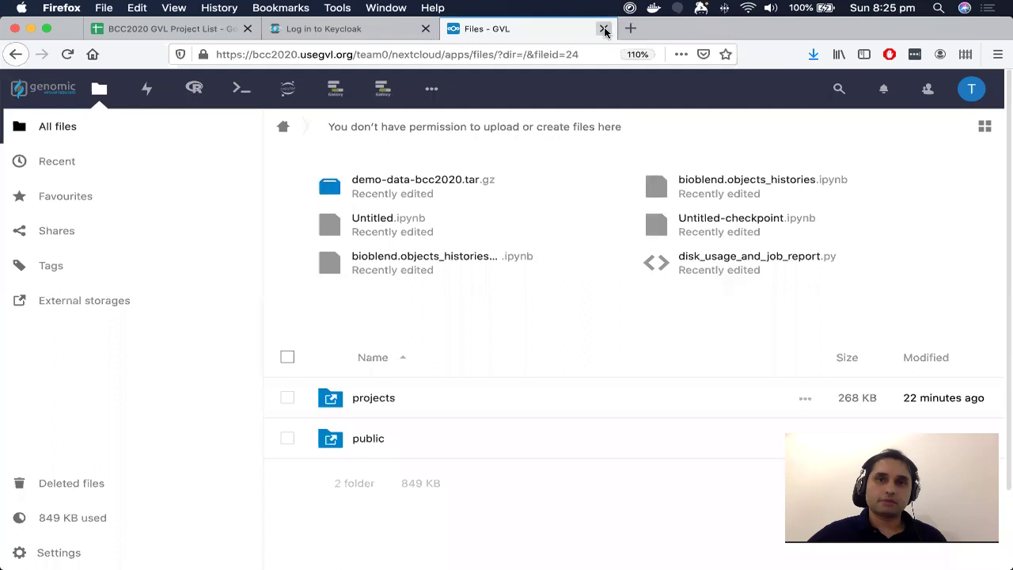
{"action": "left_click", "coordinate": [603, 29]}
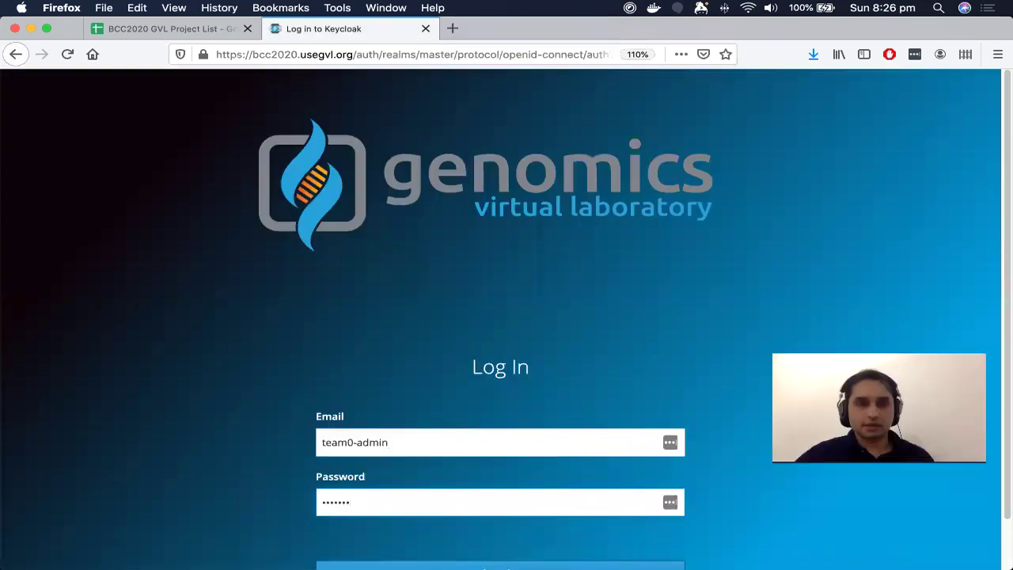
{"action": "scroll", "coordinate": [356, 531], "scroll_direction": "down", "scroll_amount": 1}
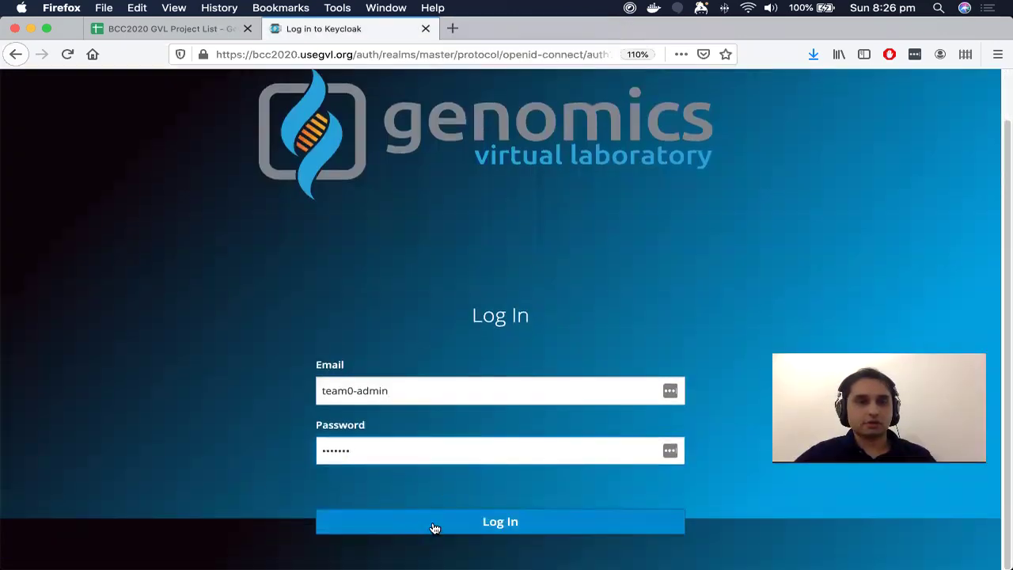
{"action": "left_click", "coordinate": [434, 527]}
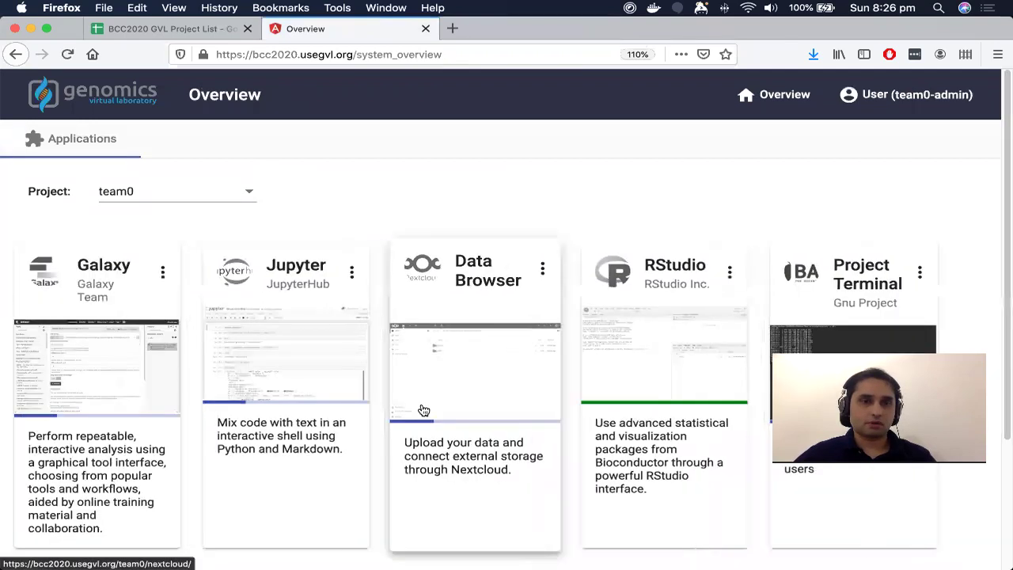
Examine which applications can be added to the team0 project, leaving the selection unsaved
{"action": "left_click", "coordinate": [423, 410]}
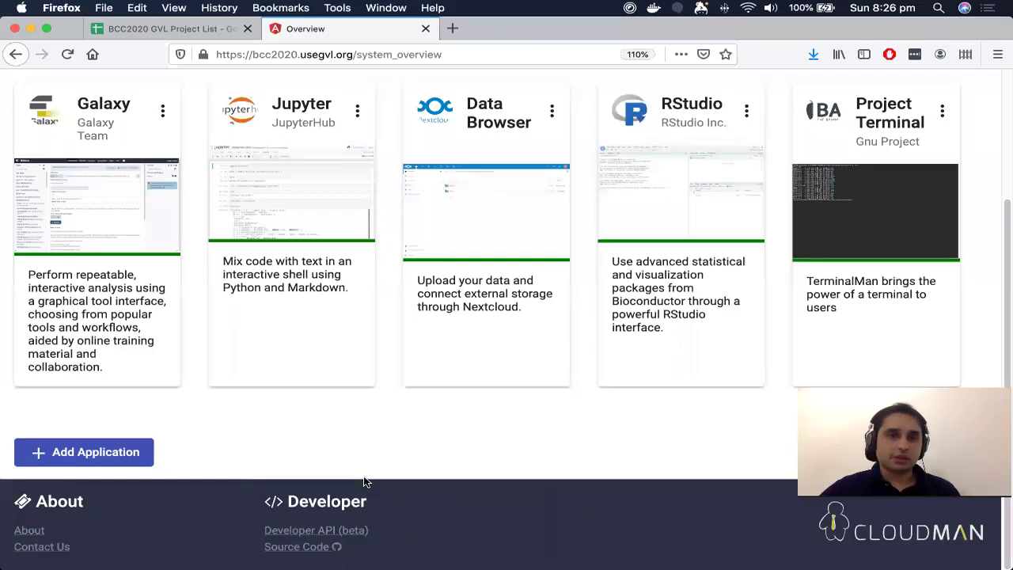
{"action": "scroll", "coordinate": [363, 476], "scroll_direction": "up", "scroll_amount": 4}
{"action": "scroll", "coordinate": [362, 477], "scroll_direction": "down", "scroll_amount": 4}
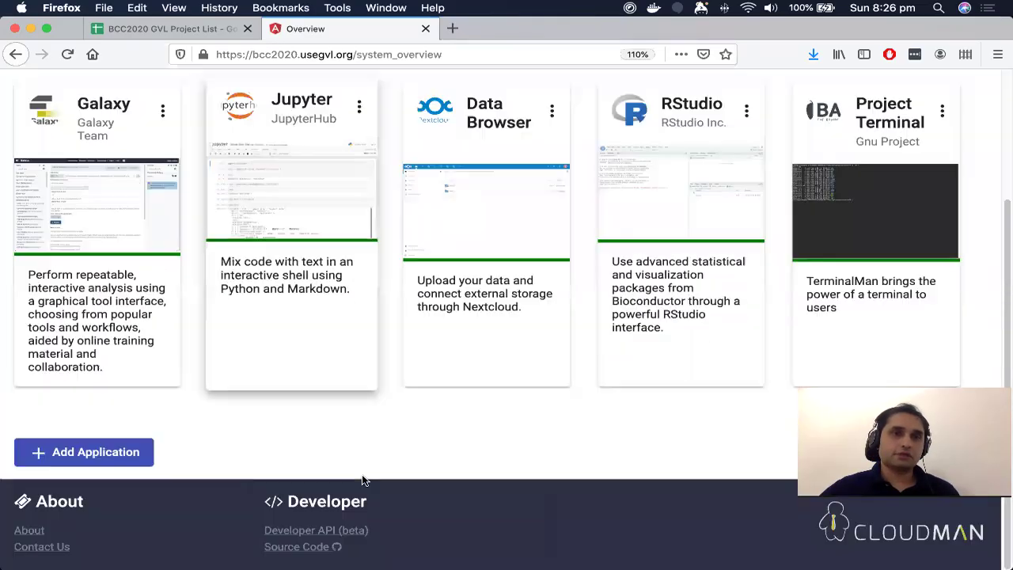
{"action": "left_click", "coordinate": [116, 453]}
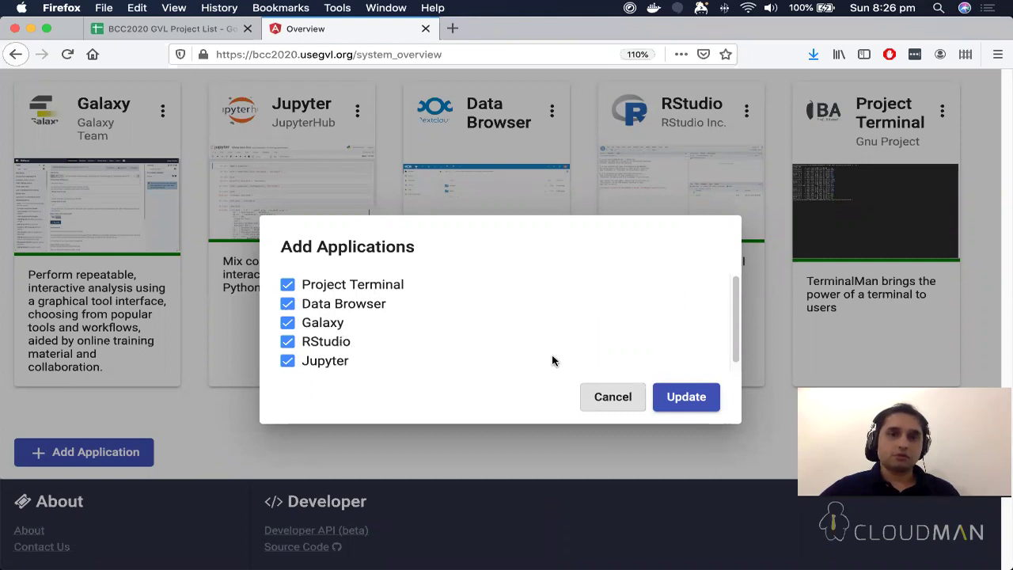
{"action": "left_click", "coordinate": [612, 396]}
{"action": "scroll", "coordinate": [311, 414], "scroll_direction": "up", "scroll_amount": 2}
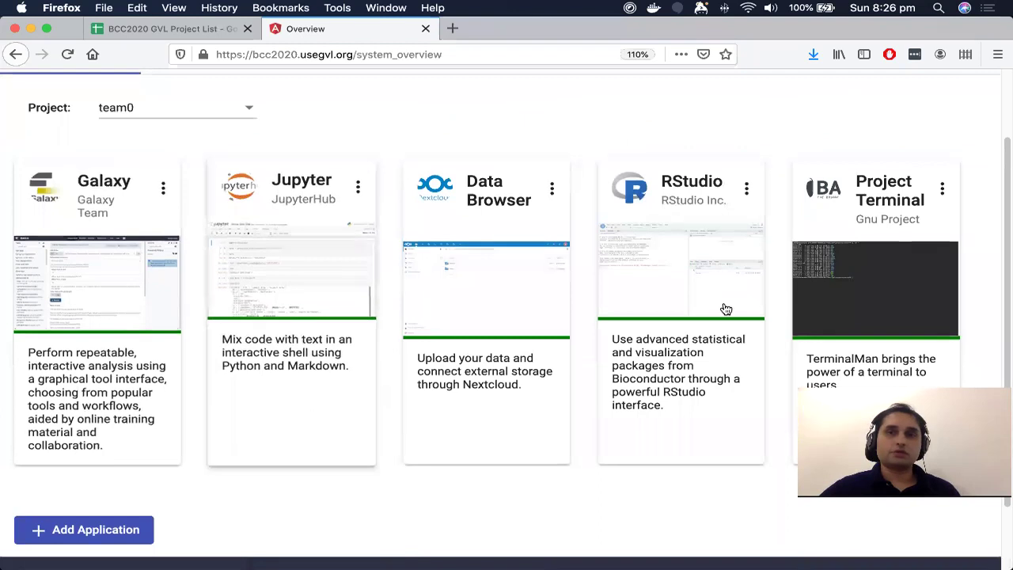
Review Galaxy's galaxy.yml application configuration and close it without saving
{"action": "left_click", "coordinate": [165, 187]}
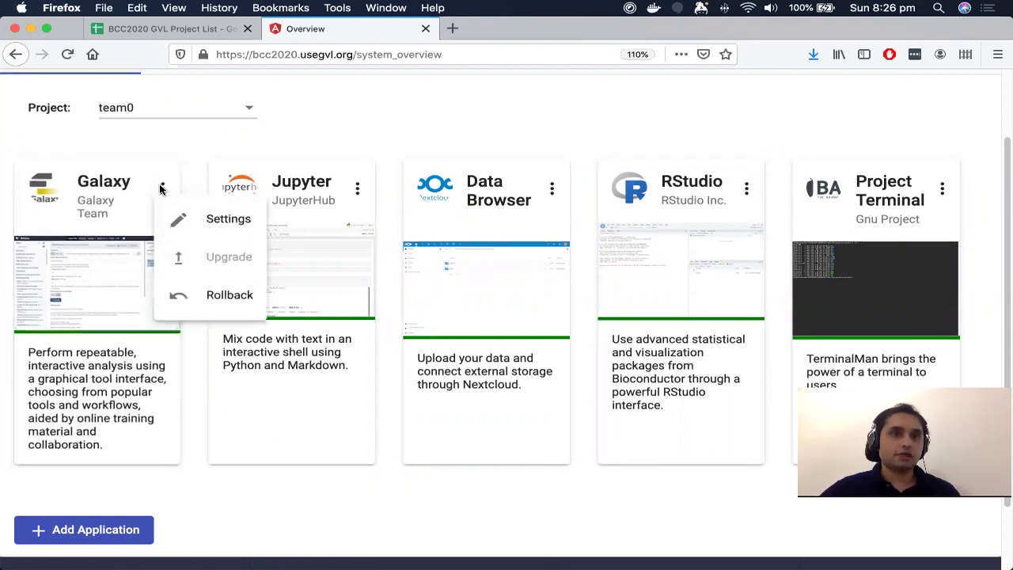
{"action": "left_click", "coordinate": [199, 218]}
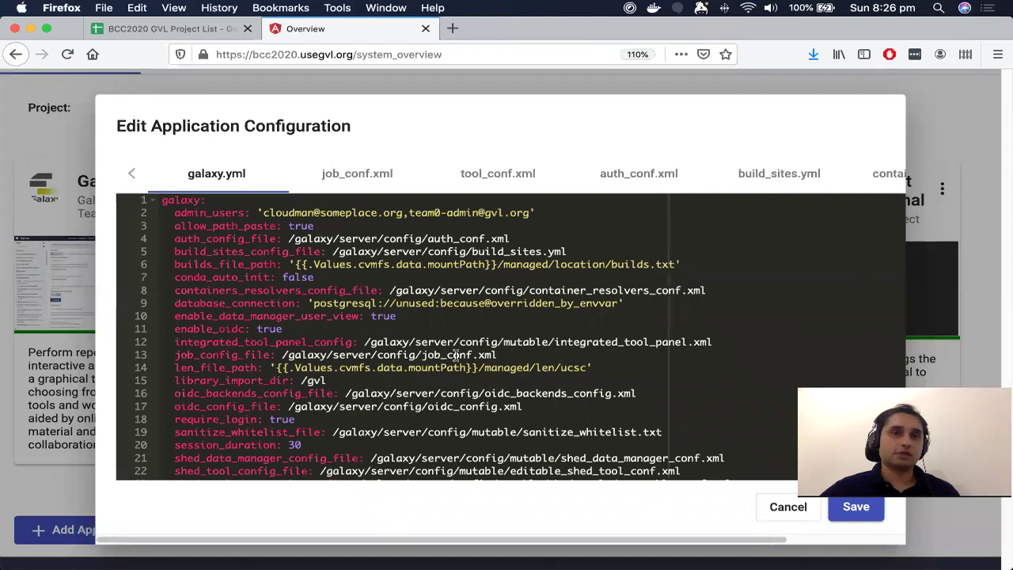
{"action": "scroll", "coordinate": [464, 355], "scroll_direction": "down", "scroll_amount": 2}
{"action": "scroll", "coordinate": [459, 356], "scroll_direction": "down", "scroll_amount": 3}
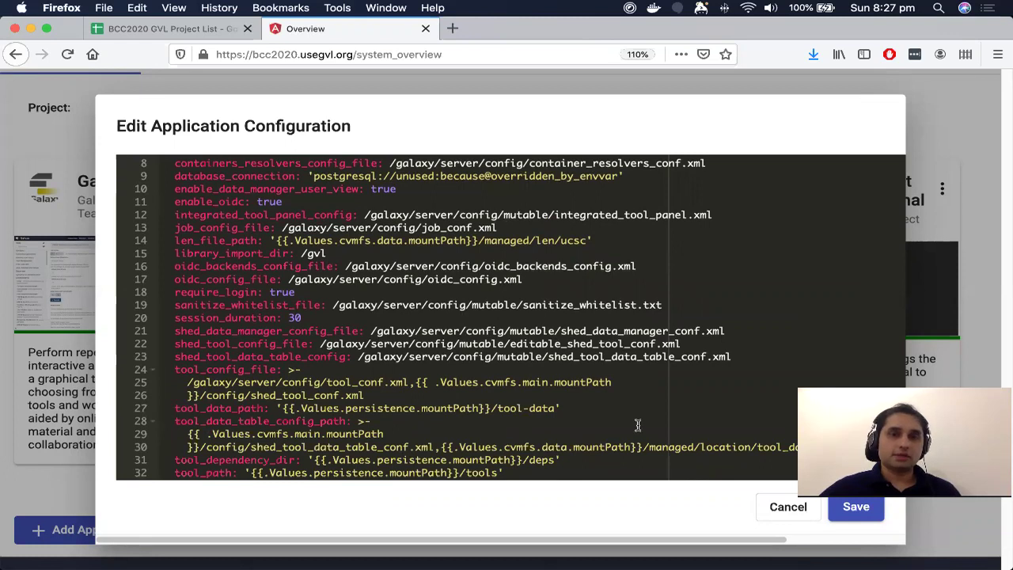
{"action": "left_click", "coordinate": [781, 505]}
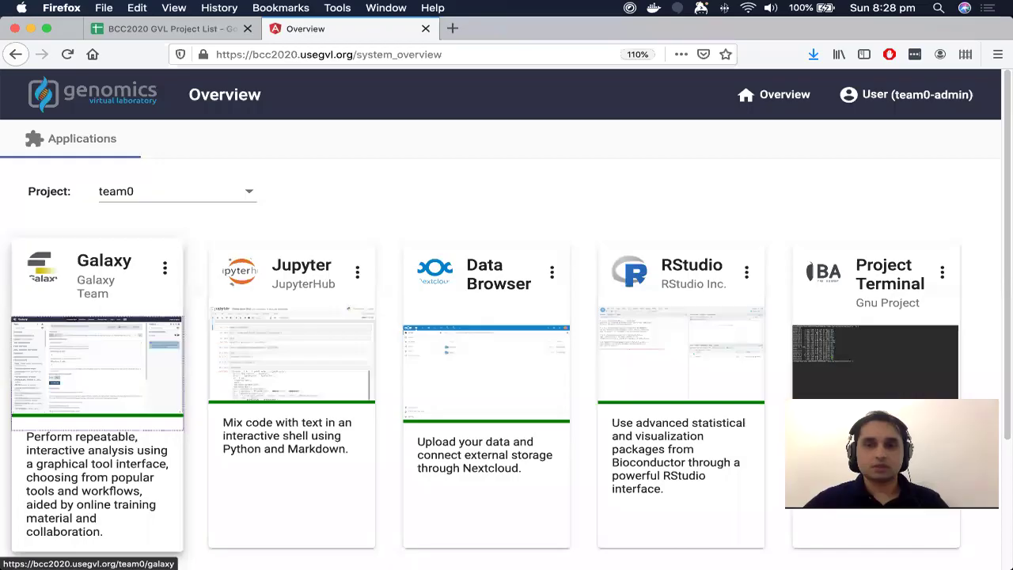
Open the team0 Galaxy, check which account is logged in, and view its Administration page
{"action": "left_click", "coordinate": [146, 371]}
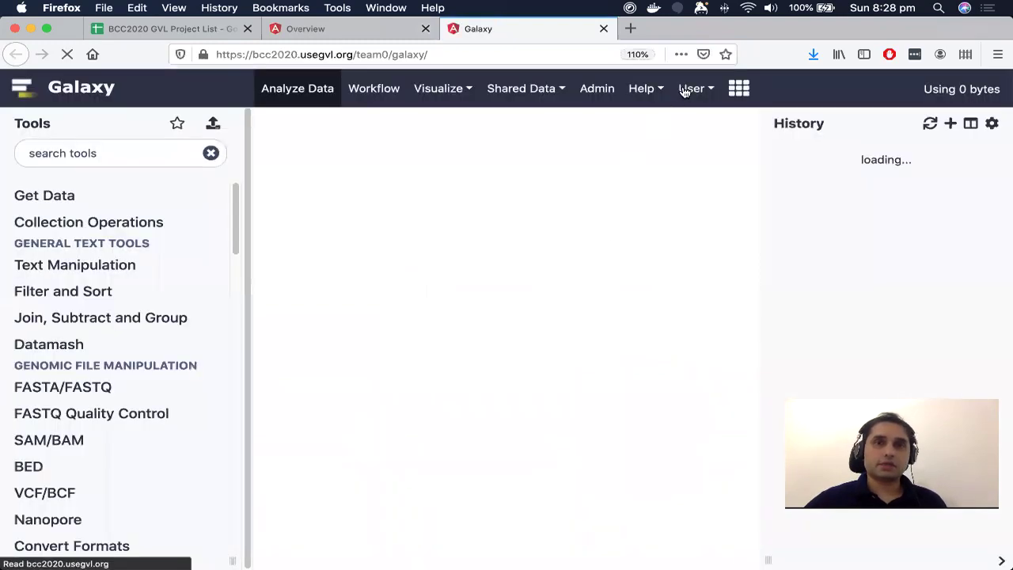
{"action": "left_click", "coordinate": [687, 89]}
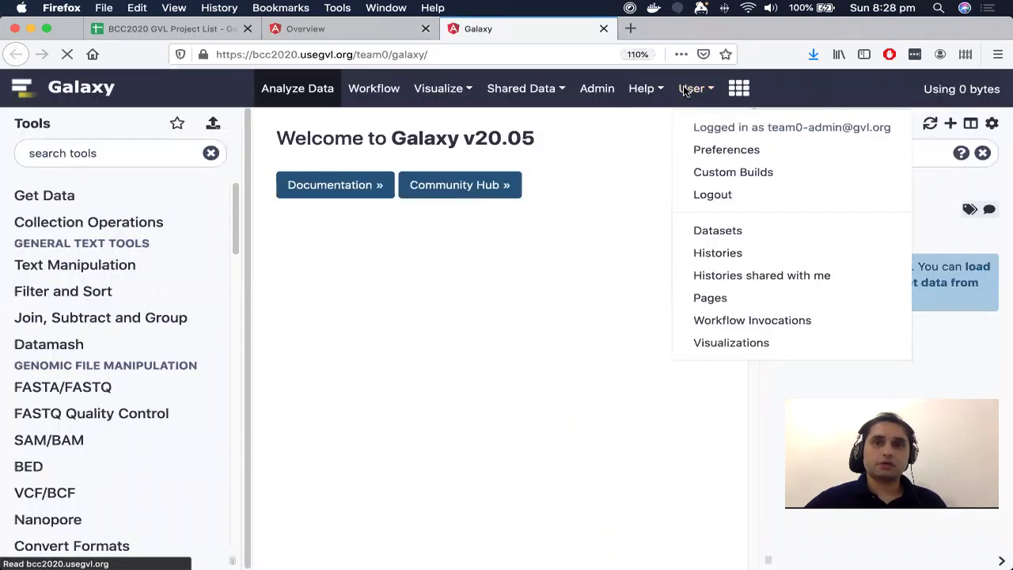
{"action": "left_click", "coordinate": [612, 120]}
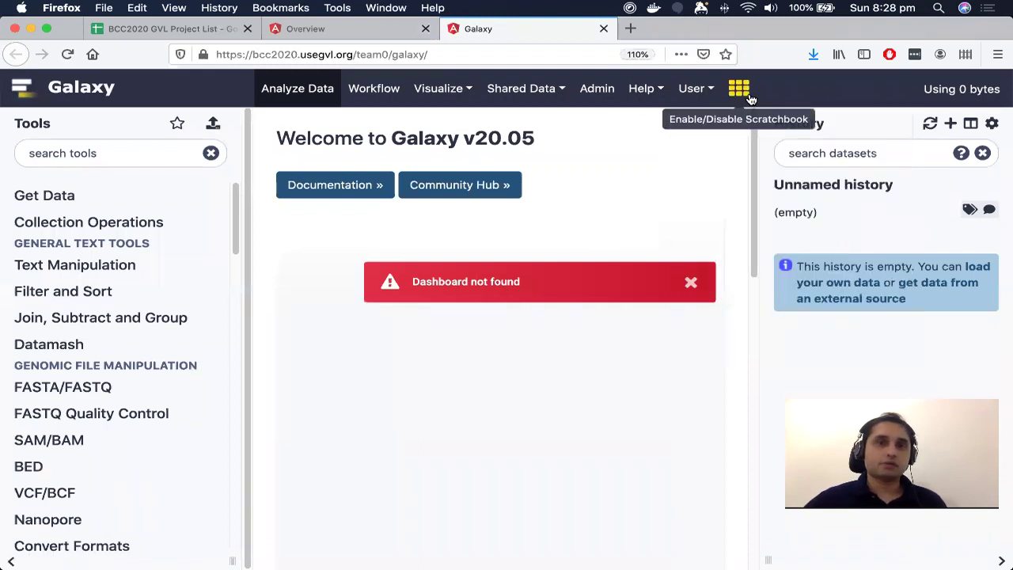
{"action": "left_click", "coordinate": [596, 93]}
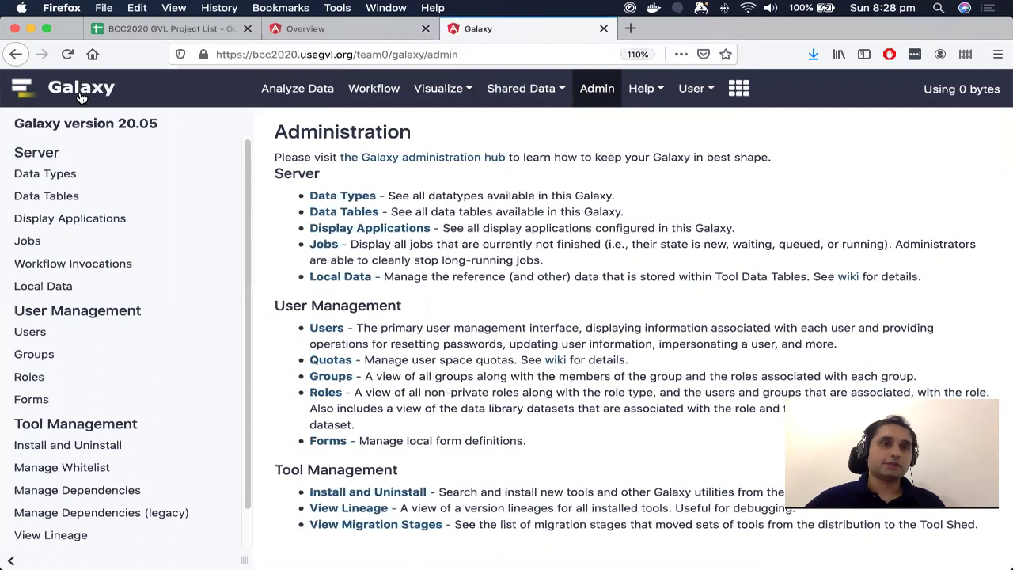
Add the line brand: "BCC2020" at the end of Galaxy's galaxy.yml configuration and save it
{"action": "left_click", "coordinate": [340, 35]}
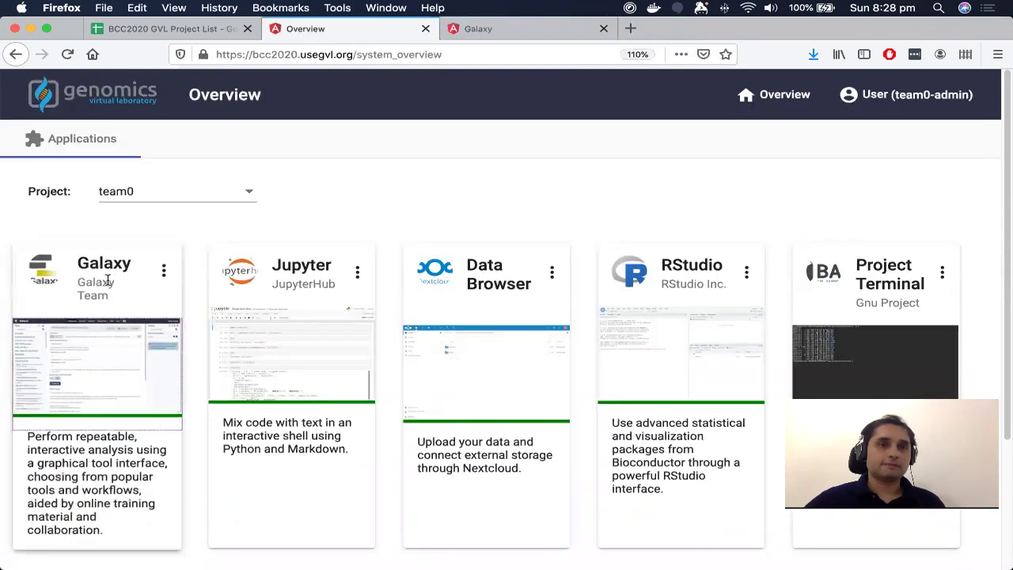
{"action": "left_click", "coordinate": [164, 273]}
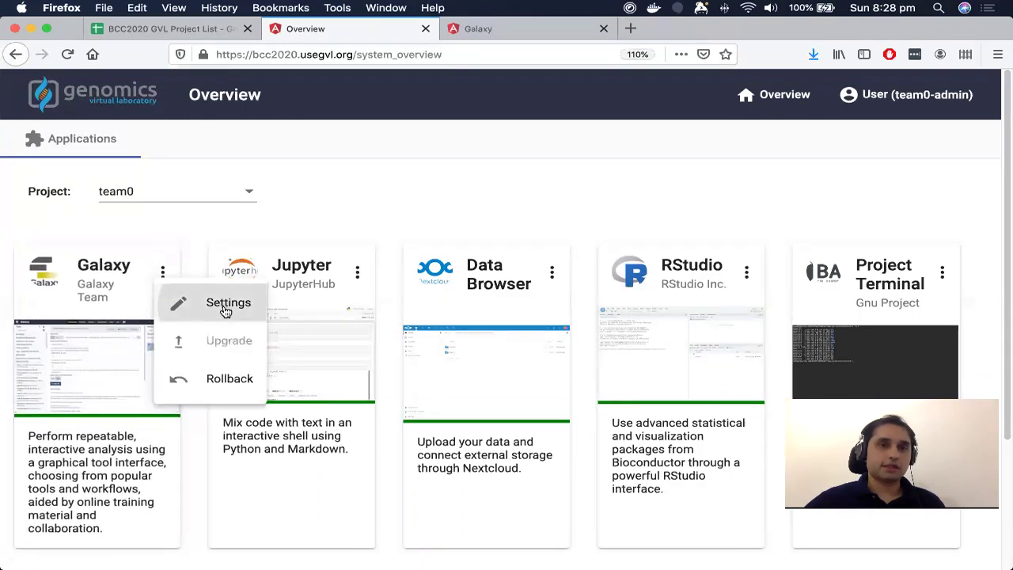
{"action": "left_click", "coordinate": [227, 302]}
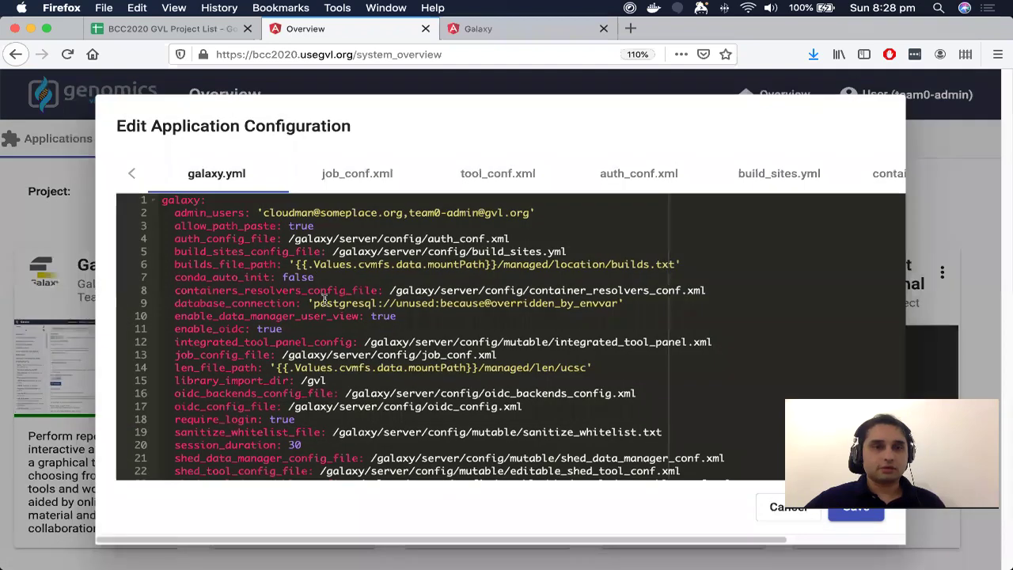
{"action": "scroll", "coordinate": [324, 300], "scroll_direction": "down", "scroll_amount": 5}
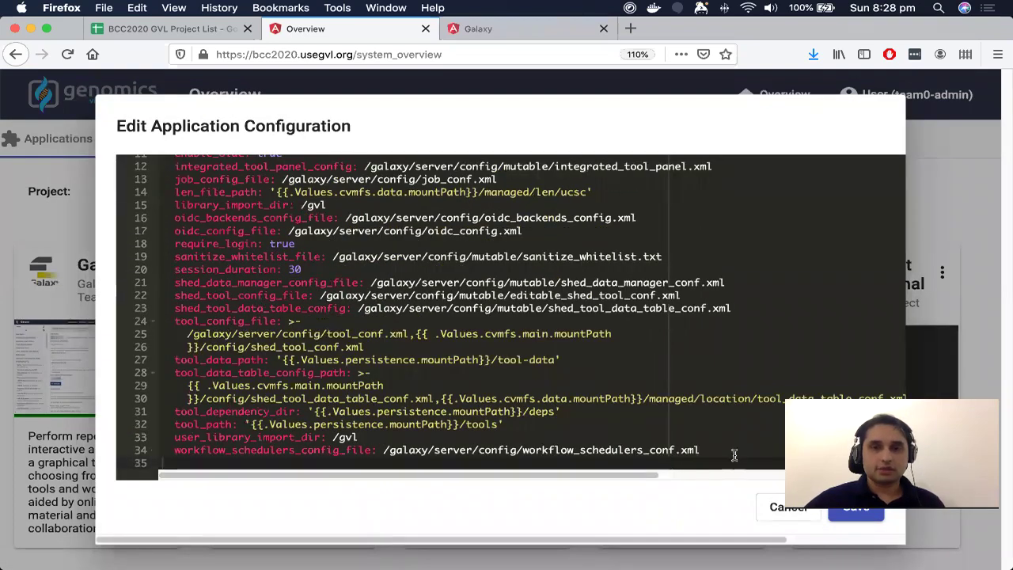
{"action": "key", "text": "Return"}
{"action": "type", "text": "bran"}
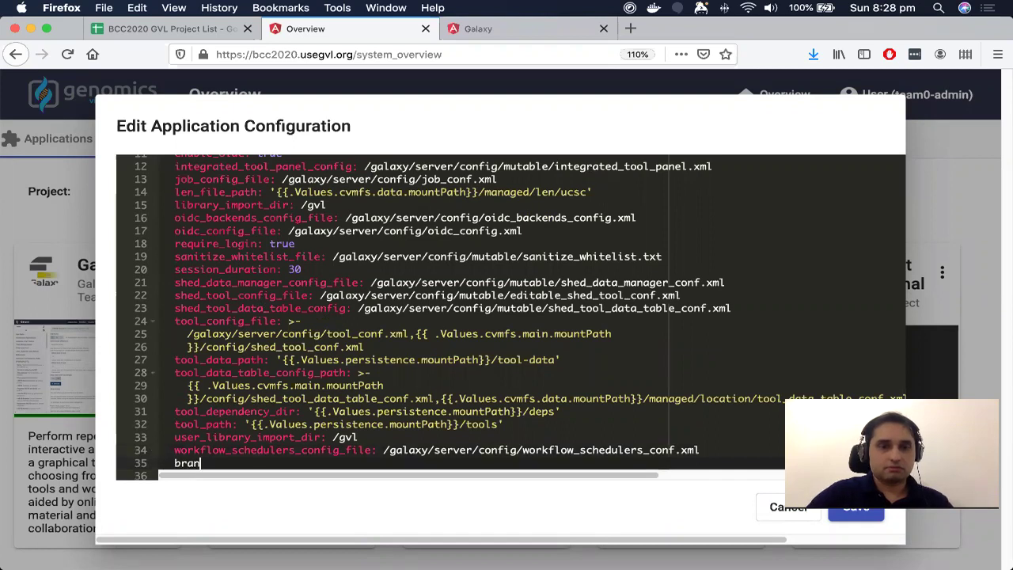
{"action": "type", "text": "d: \"BCC2020"}
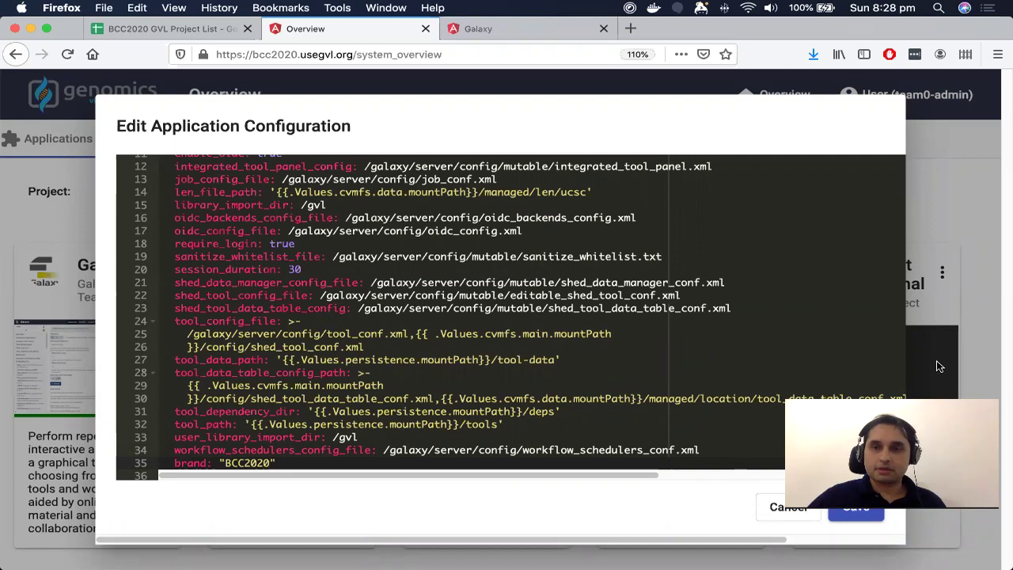
{"action": "left_click", "coordinate": [856, 506]}
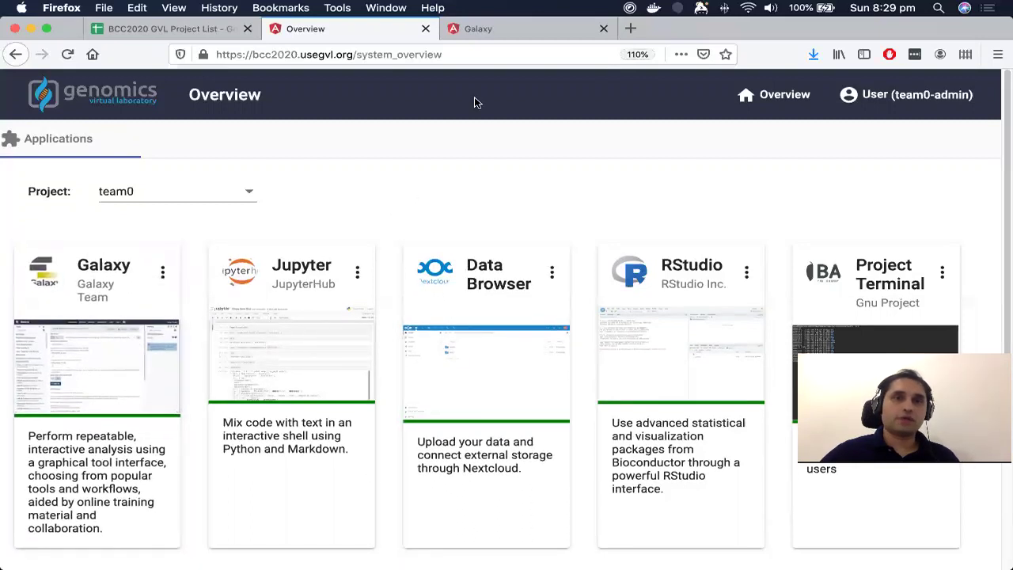
Switch between Galaxy's Administration and Analyze Data pages to check whether the new brand is applied
{"action": "left_click", "coordinate": [518, 34]}
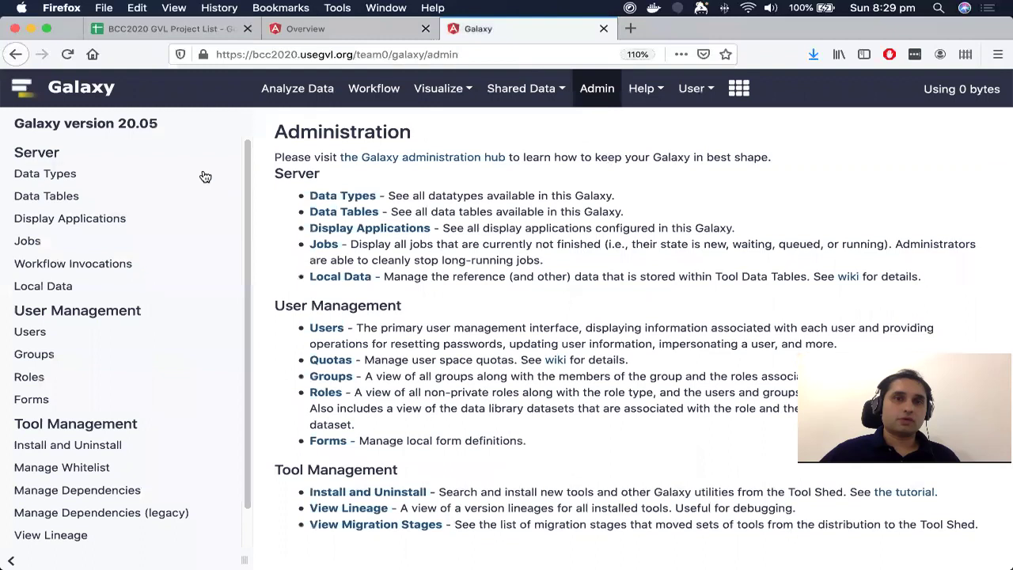
{"action": "left_click", "coordinate": [79, 95]}
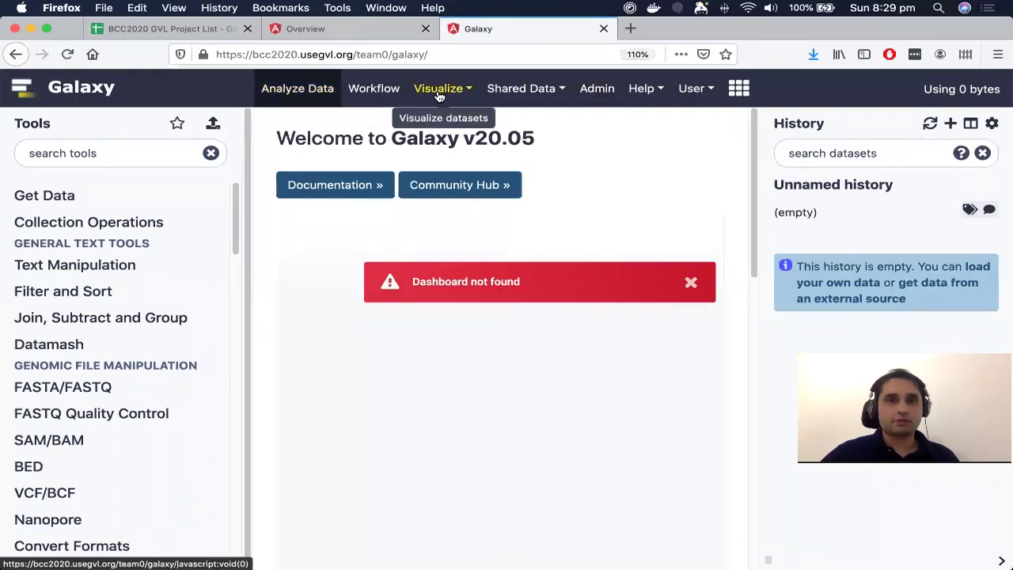
{"action": "left_click", "coordinate": [594, 100]}
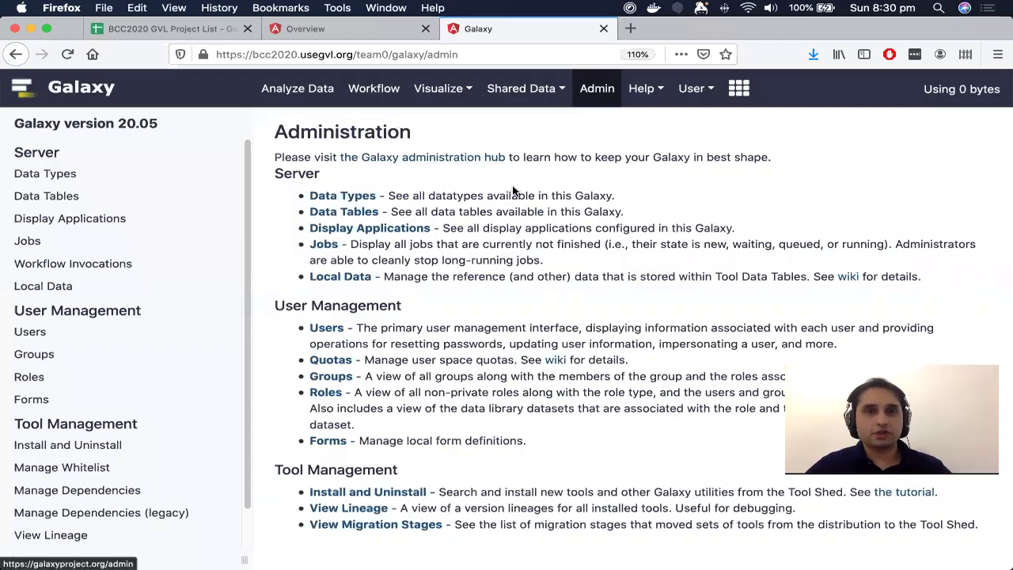
{"action": "left_click", "coordinate": [320, 97]}
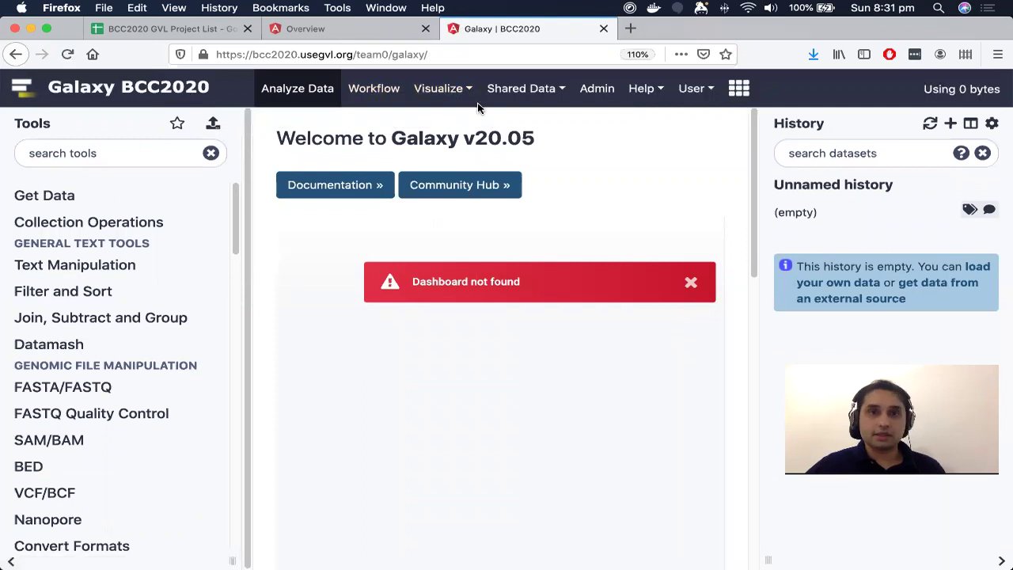
{"action": "left_click", "coordinate": [585, 102]}
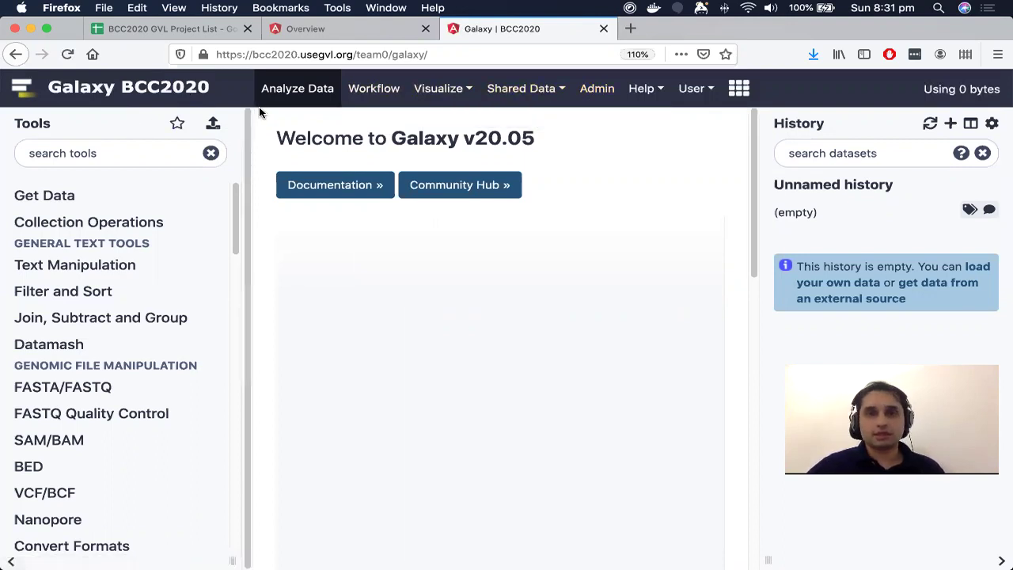
Roll back Galaxy's last configuration change from the GVL Overview, check the Galaxy page, and return to the Overview
{"action": "left_click", "coordinate": [337, 29]}
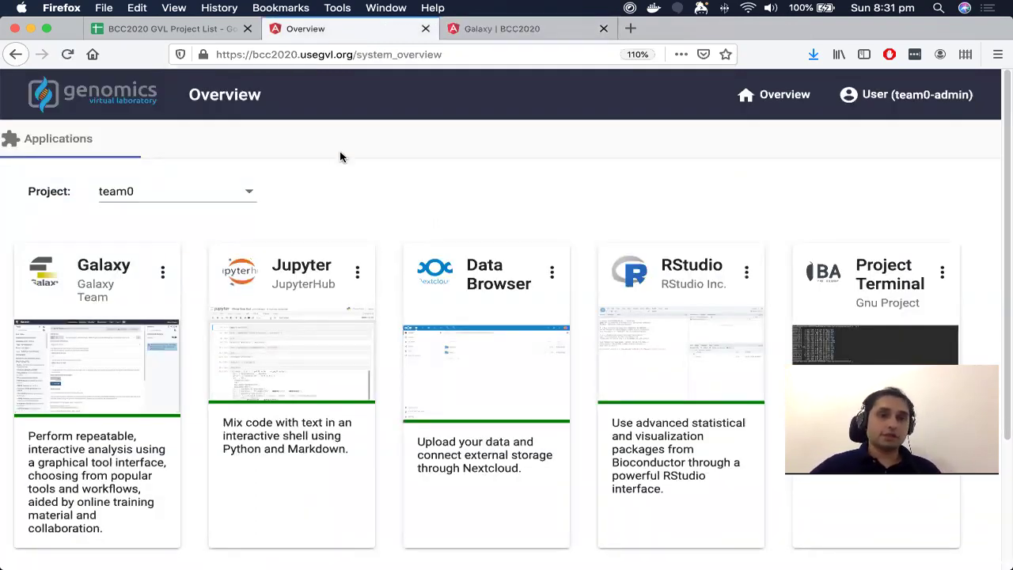
{"action": "left_click", "coordinate": [164, 270]}
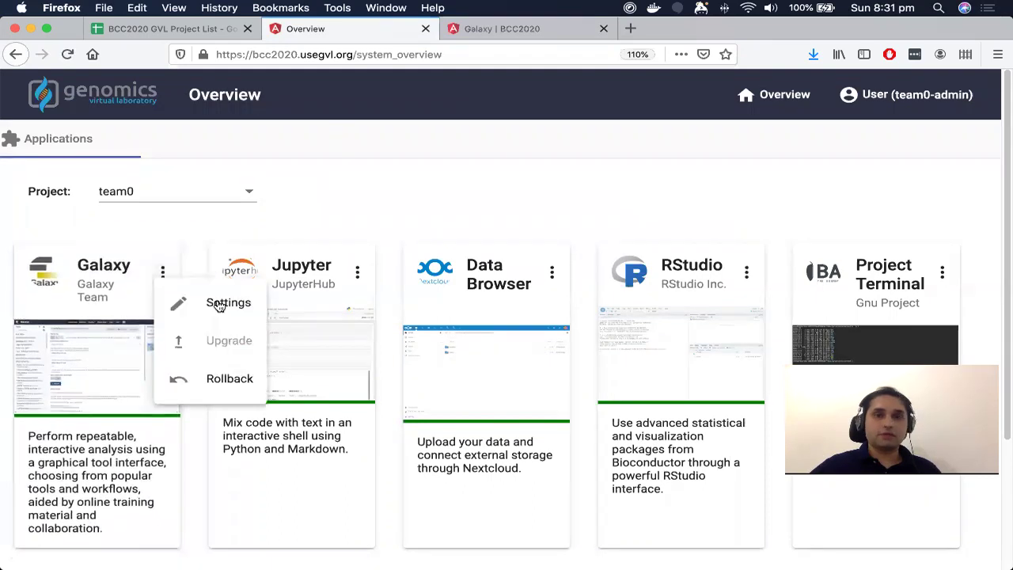
{"action": "left_click", "coordinate": [226, 380]}
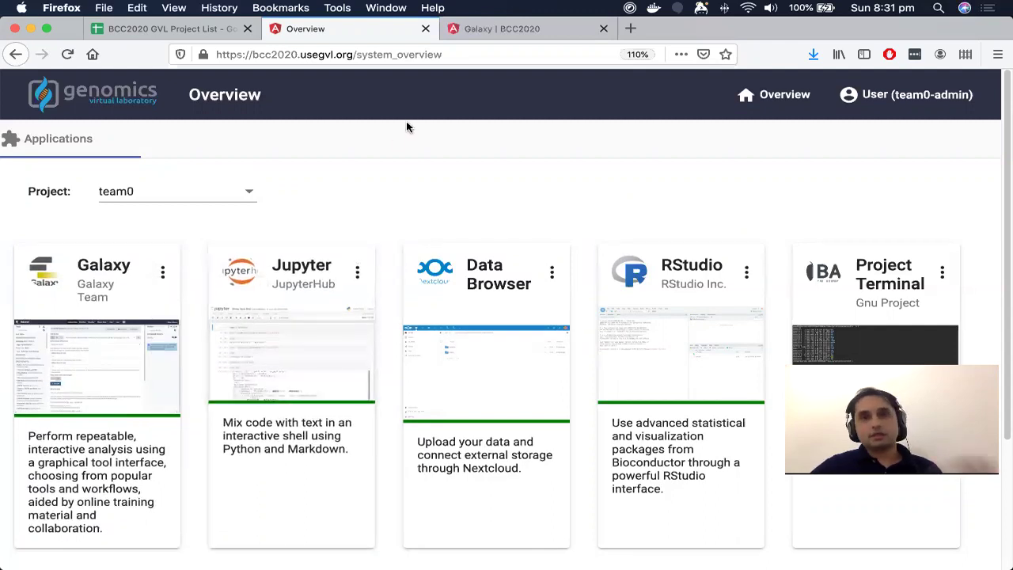
{"action": "left_click", "coordinate": [520, 30]}
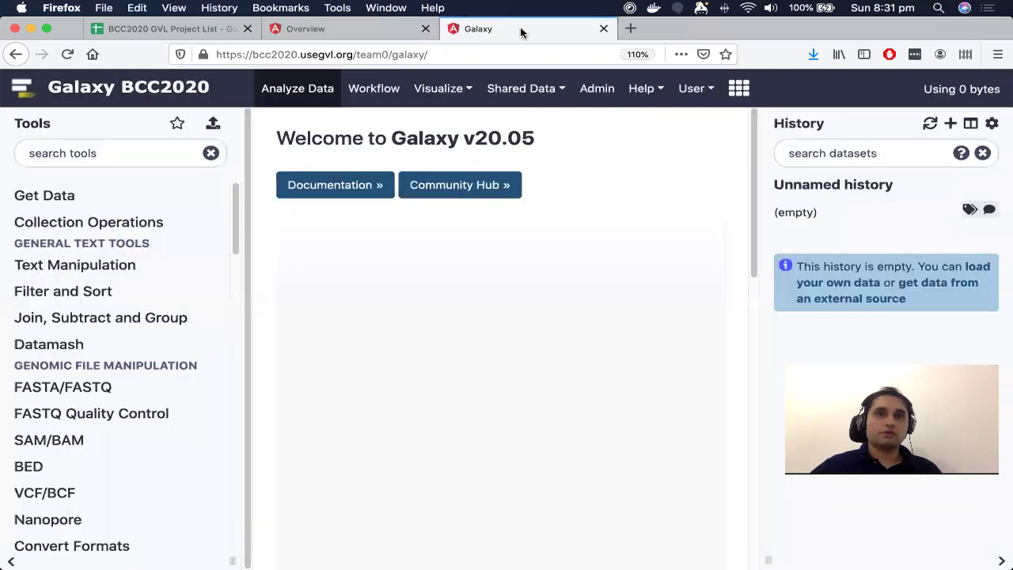
{"action": "left_click", "coordinate": [354, 35]}
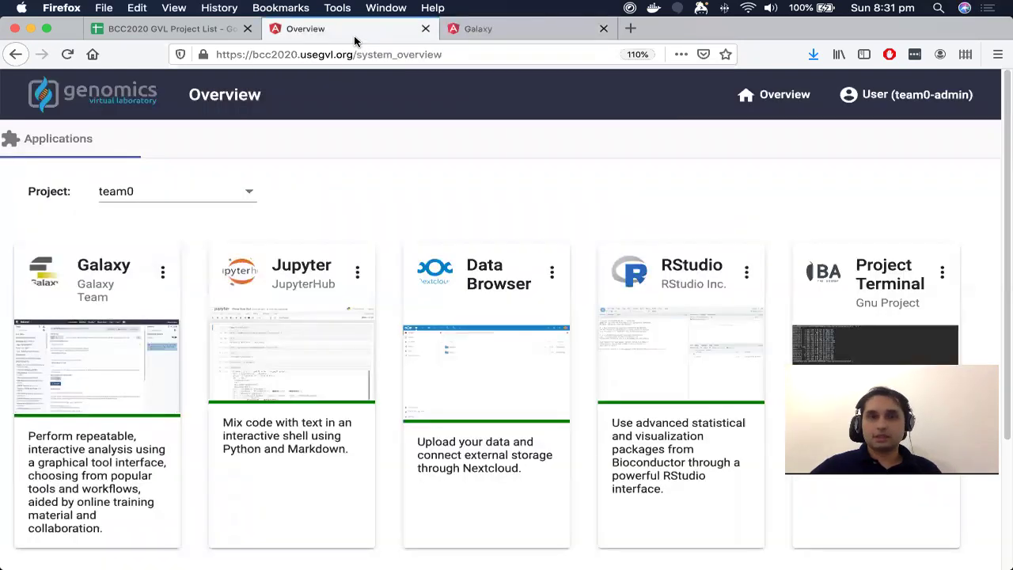